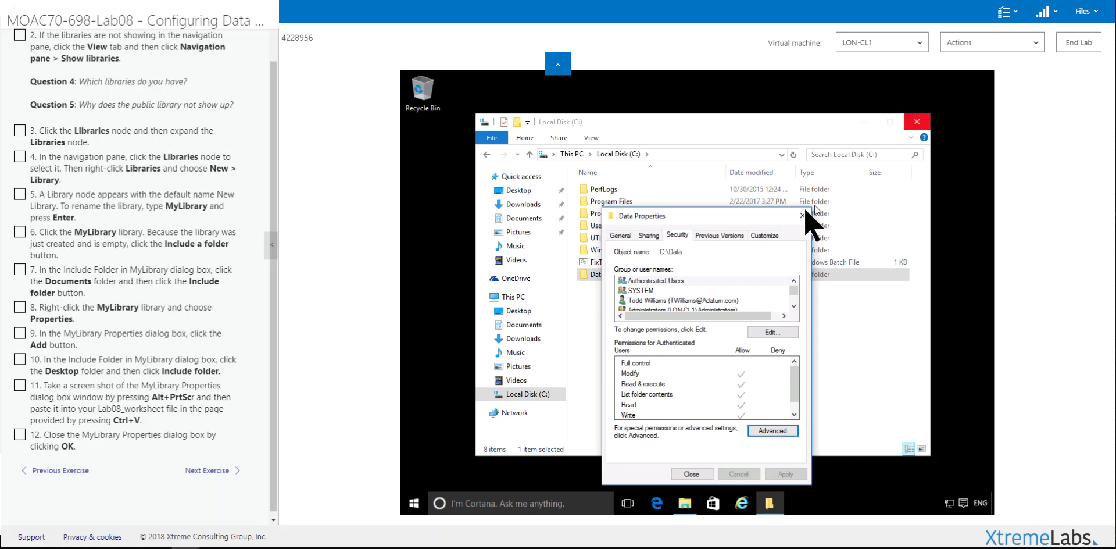
Close the Data Properties dialog, bring the instructions up to Exercise 8.2, and launch File Explorer.
click(803, 215)
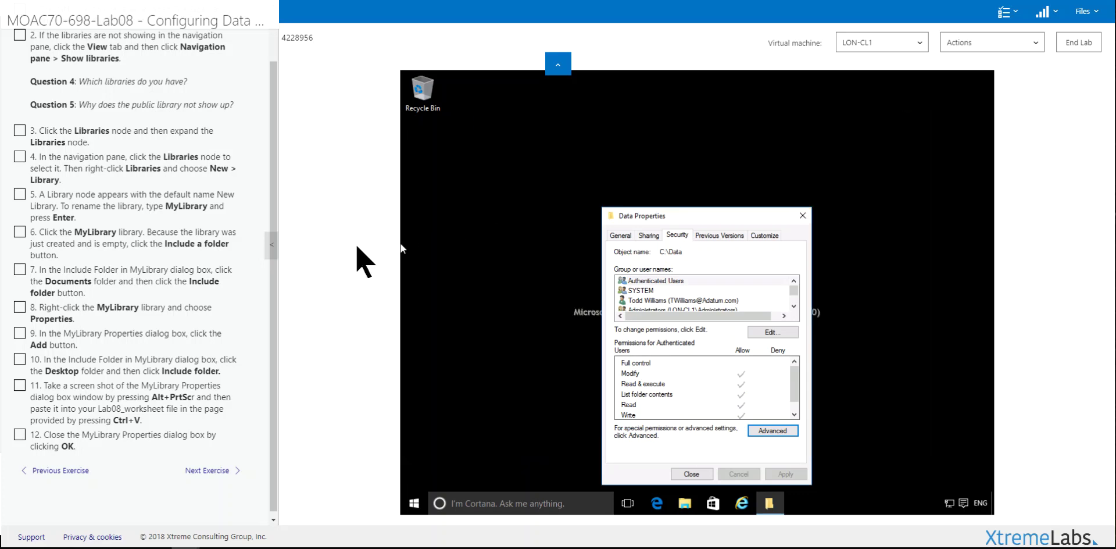
scroll(275, 133, up, 1)
scroll(275, 133, up, 1)
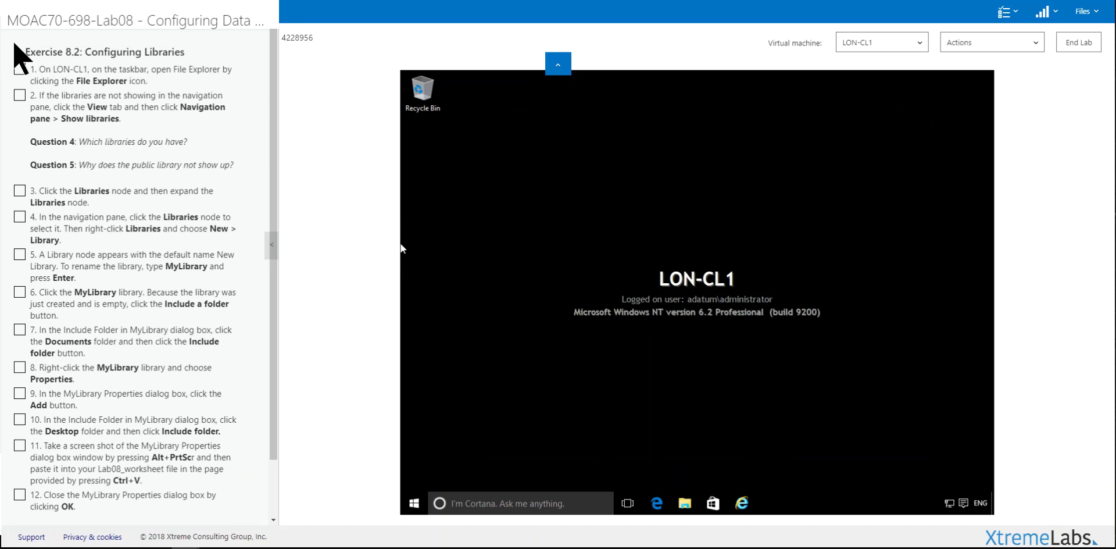
drag(26, 51, 181, 51)
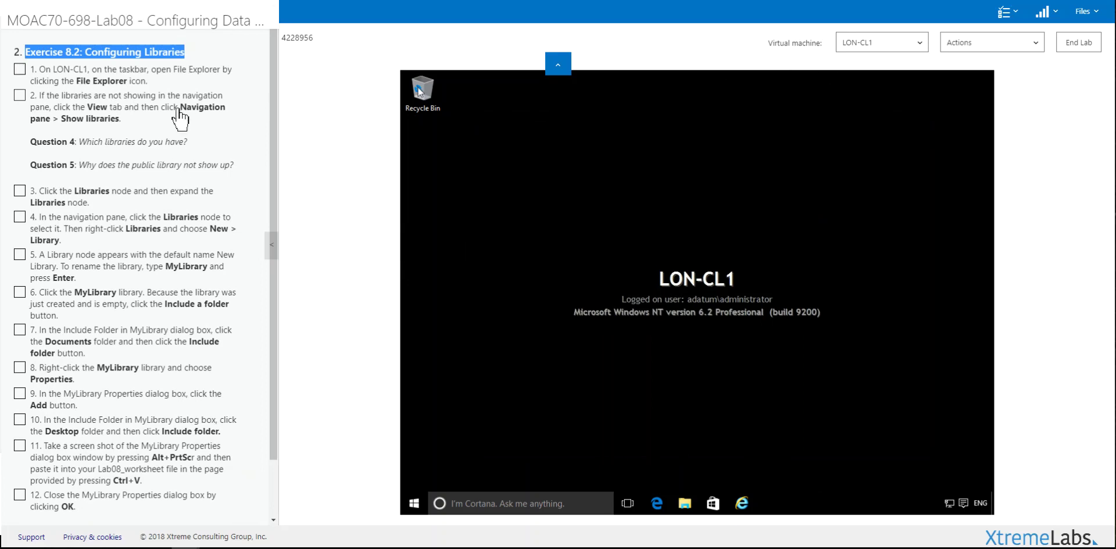
click(668, 498)
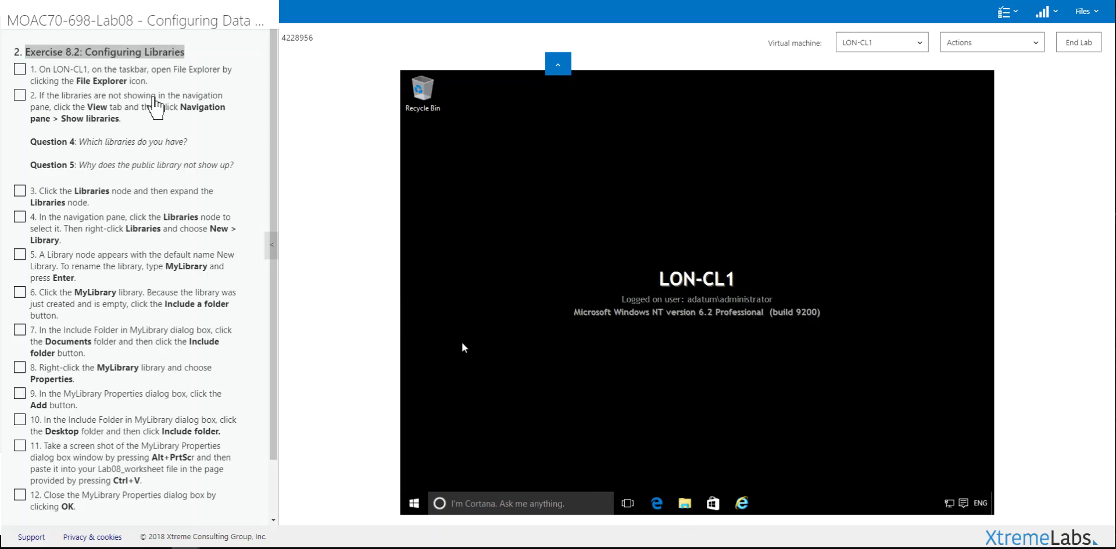
Mark step 1 done and open File Explorer's navigation pane display options.
click(75, 74)
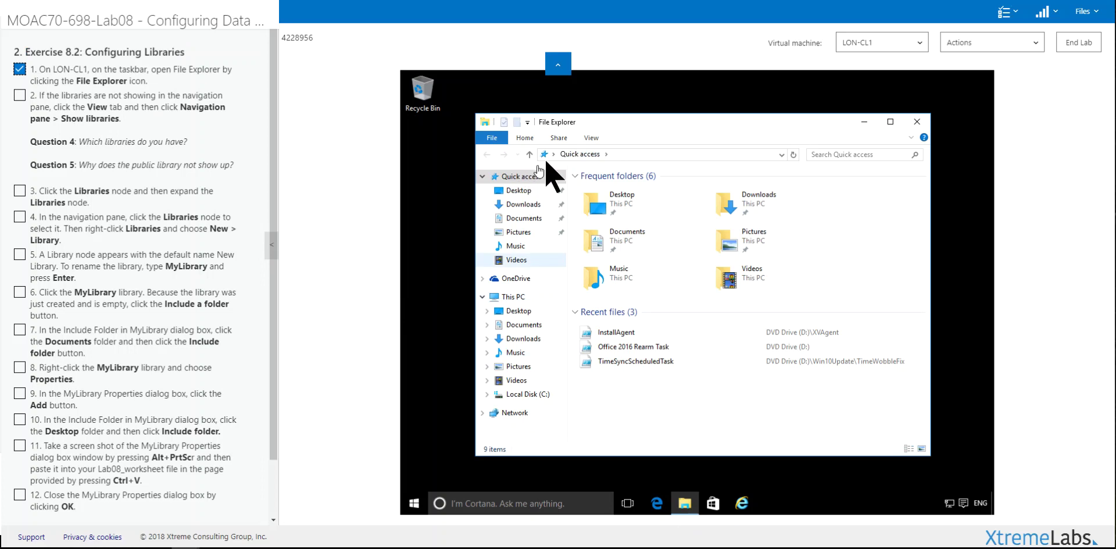
click(590, 138)
click(592, 139)
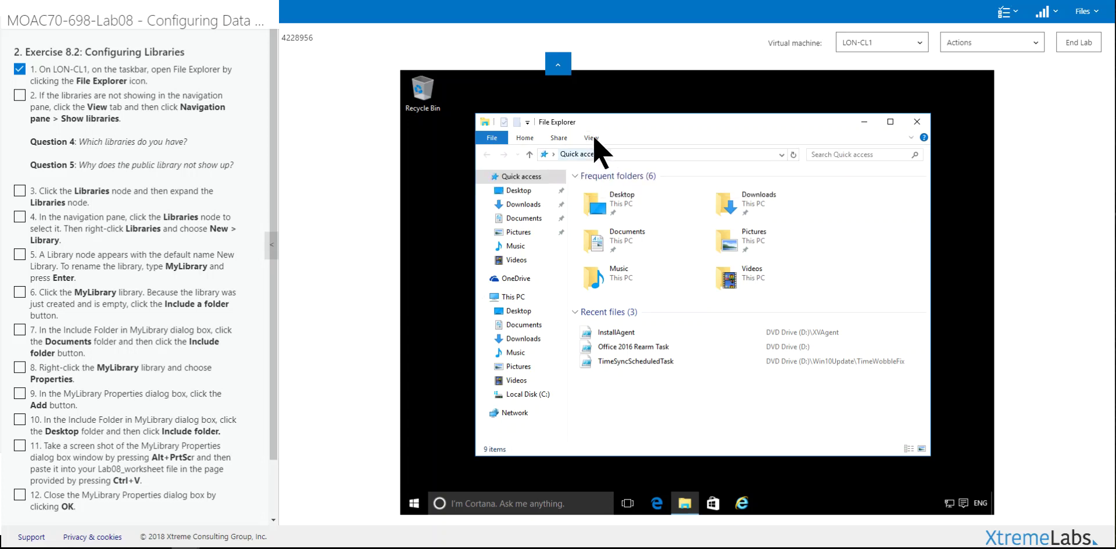
click(592, 138)
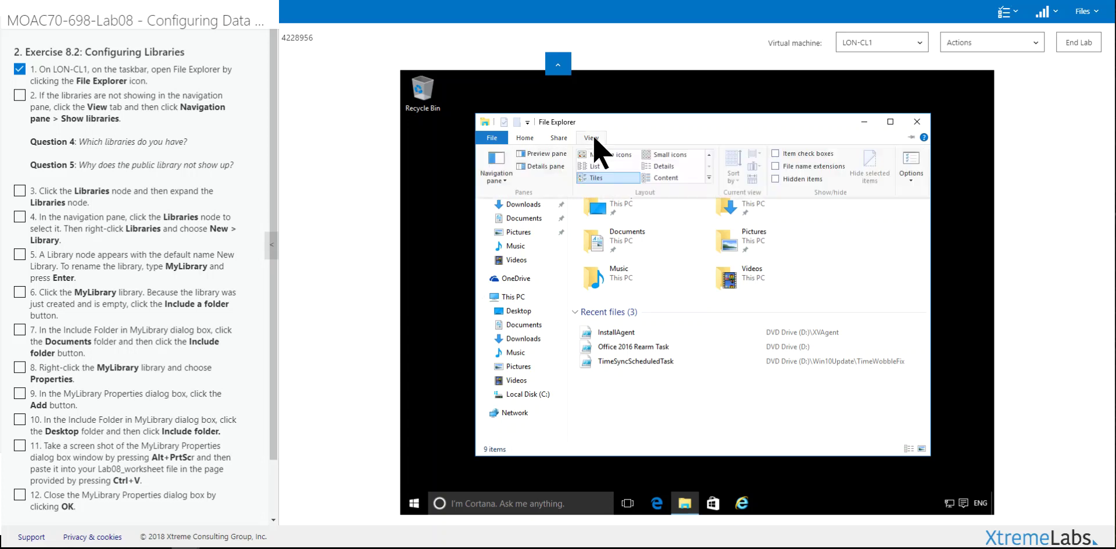
click(500, 173)
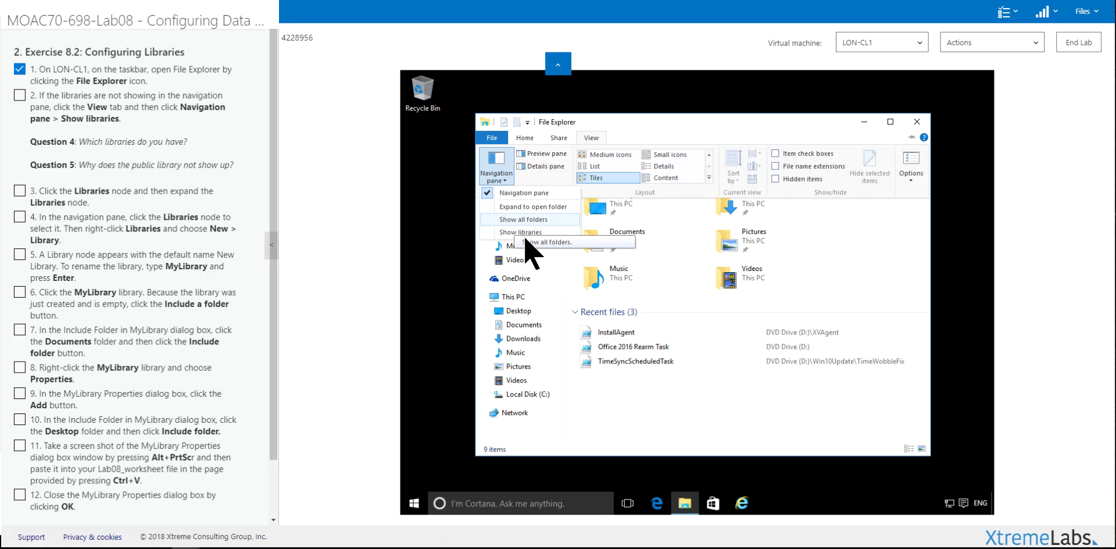
Turn on Show libraries and expand Libraries in the navigation pane.
click(509, 233)
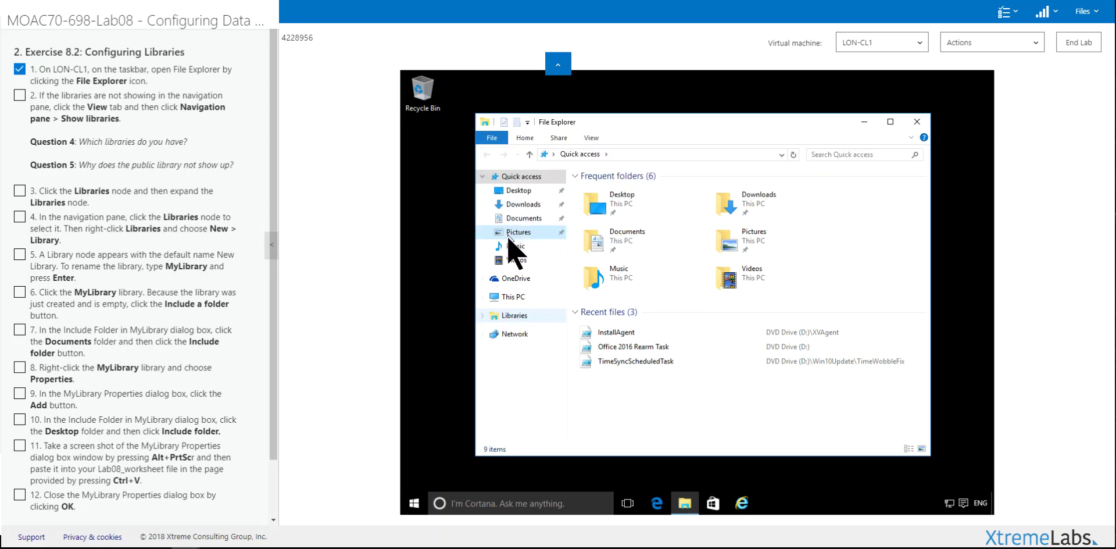
click(512, 233)
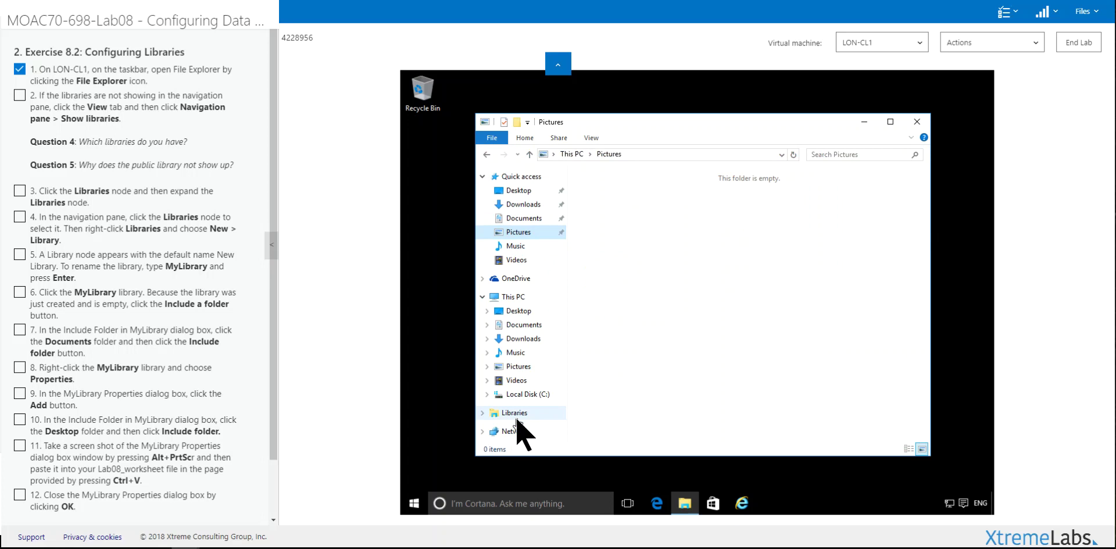
click(516, 417)
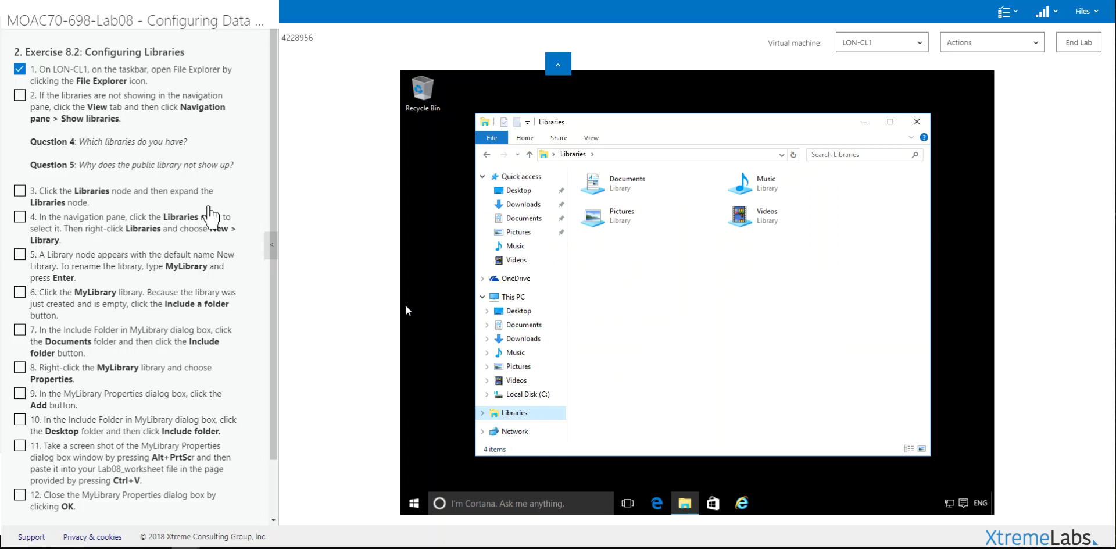
double_click(523, 412)
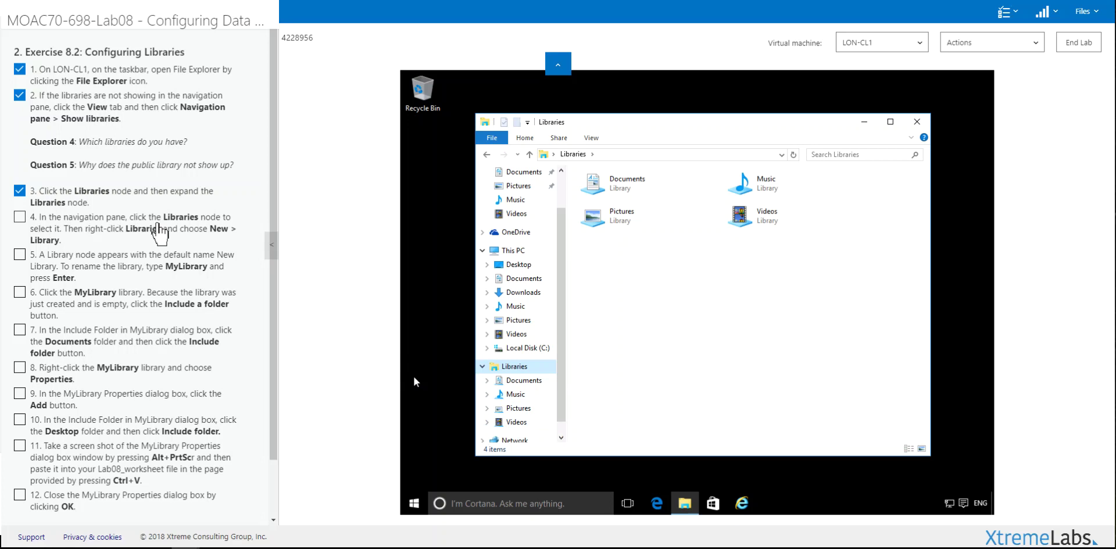
Create a new library named MyLibrary inside Libraries.
right_click(646, 274)
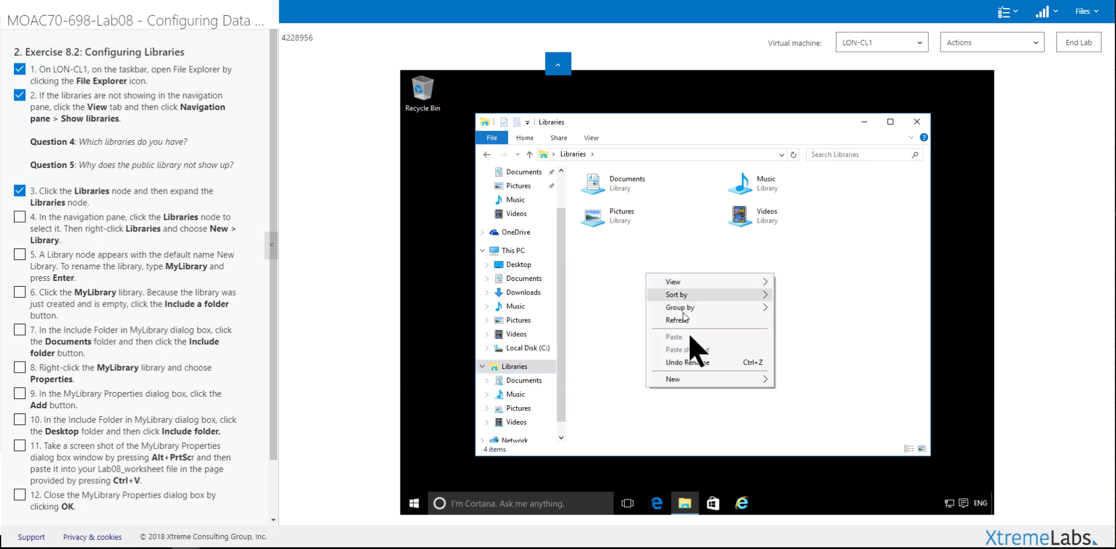
mouse_move(702, 381)
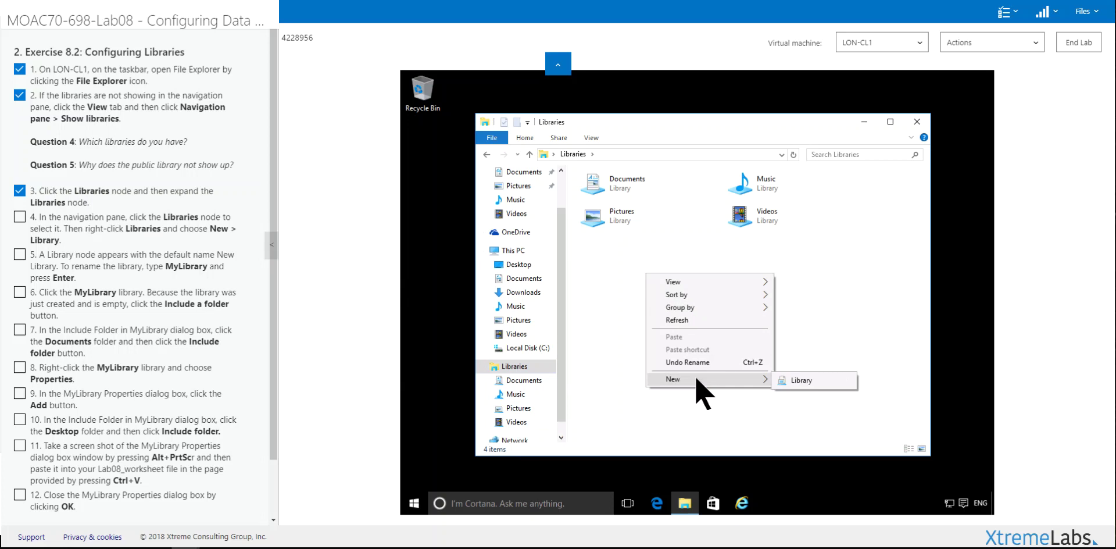
click(796, 380)
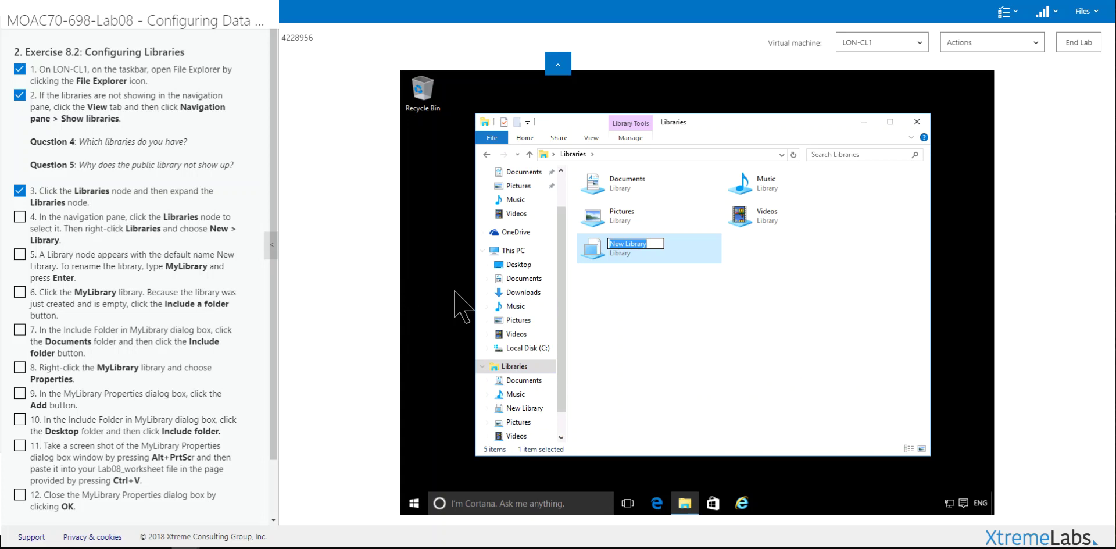
text(My)
key(Return)
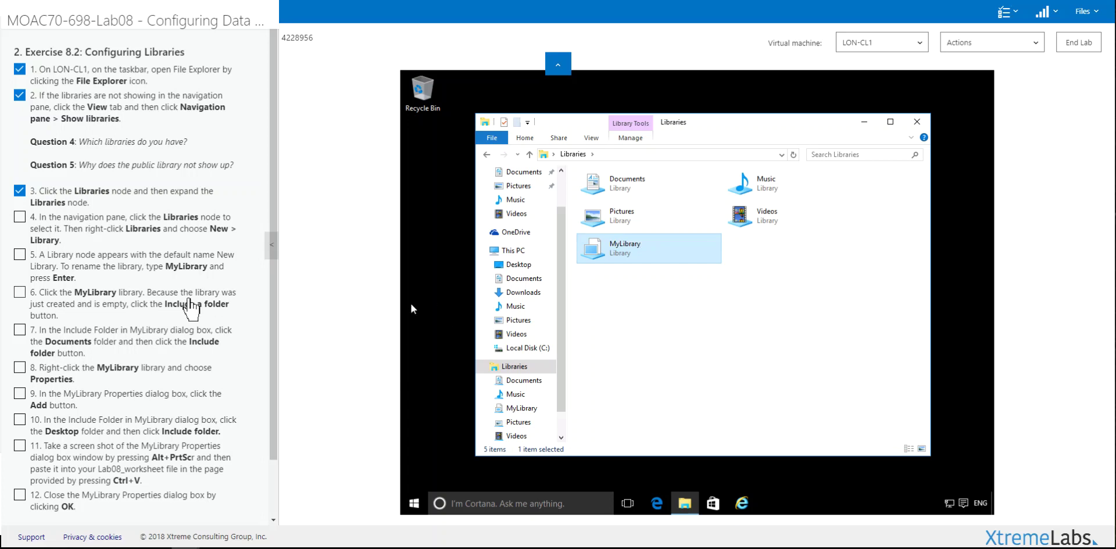
Include the Documents folder in MyLibrary and mark steps 4–6 done.
double_click(631, 256)
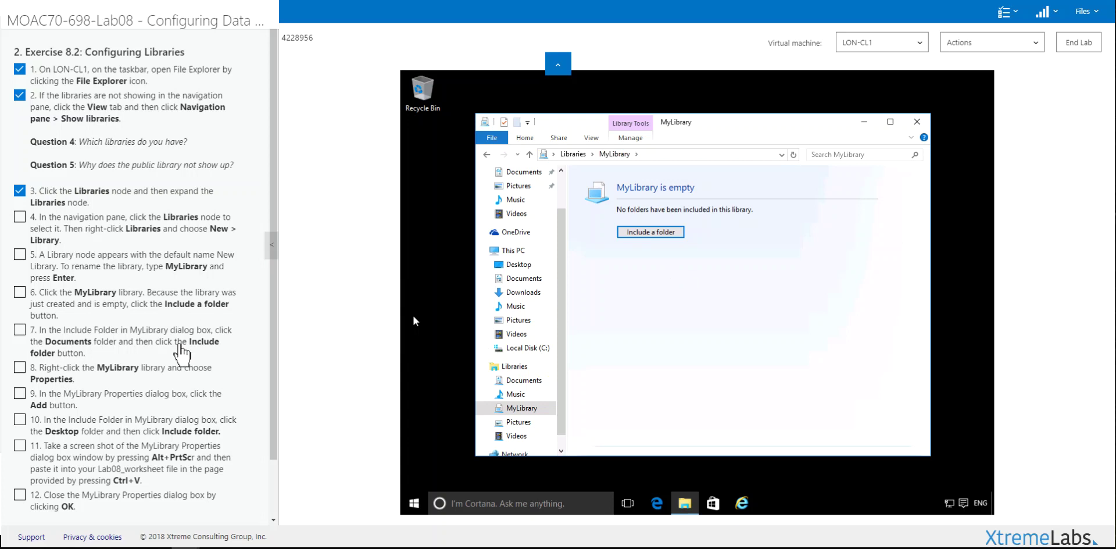
click(637, 232)
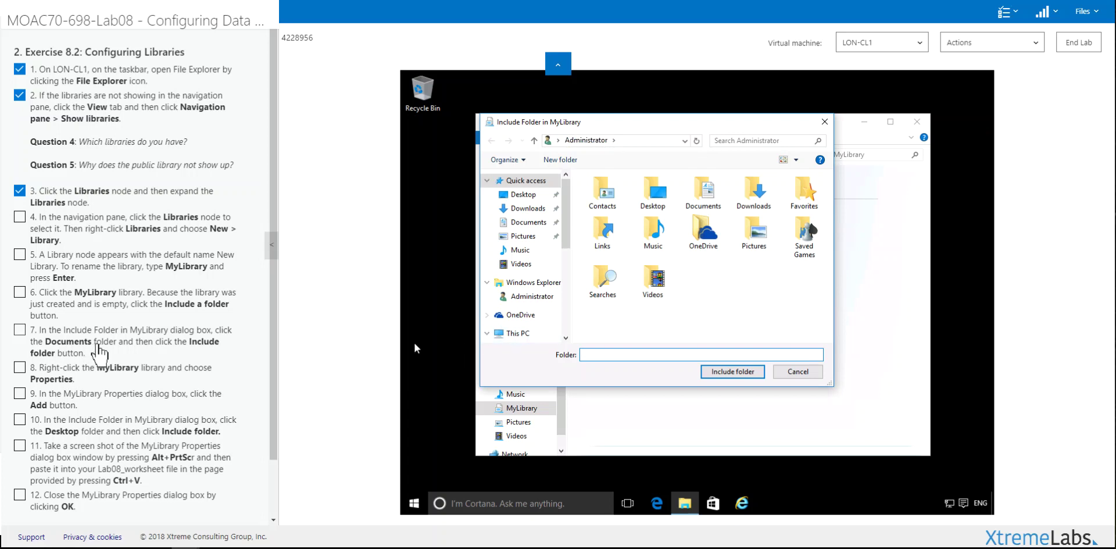
click(125, 303)
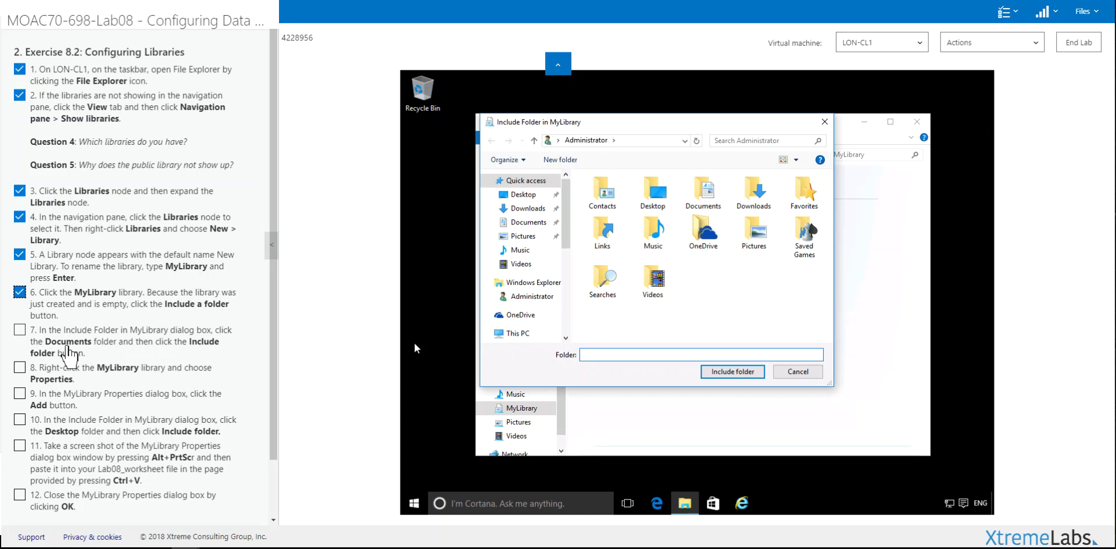
click(704, 200)
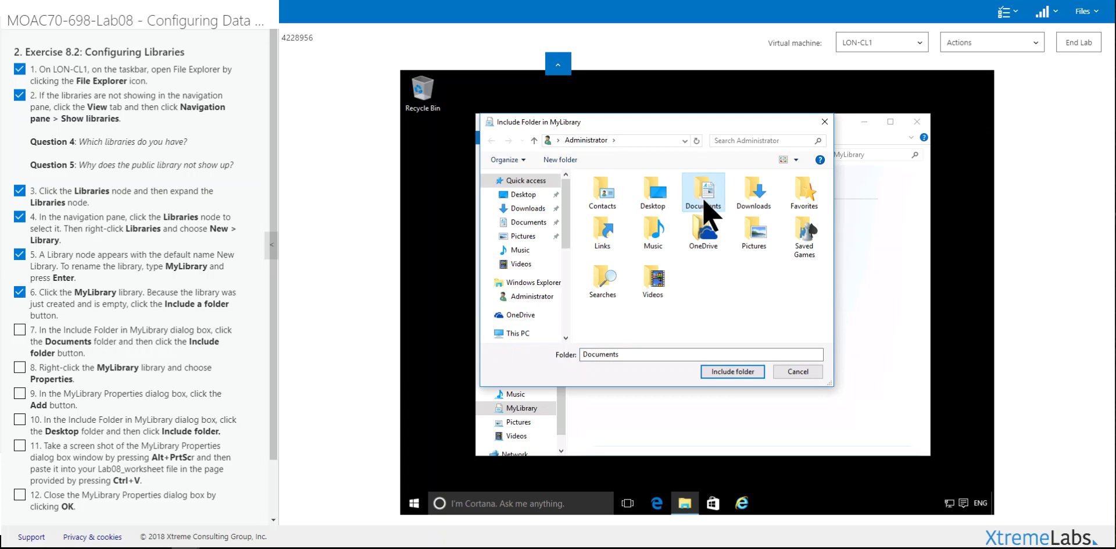
click(722, 374)
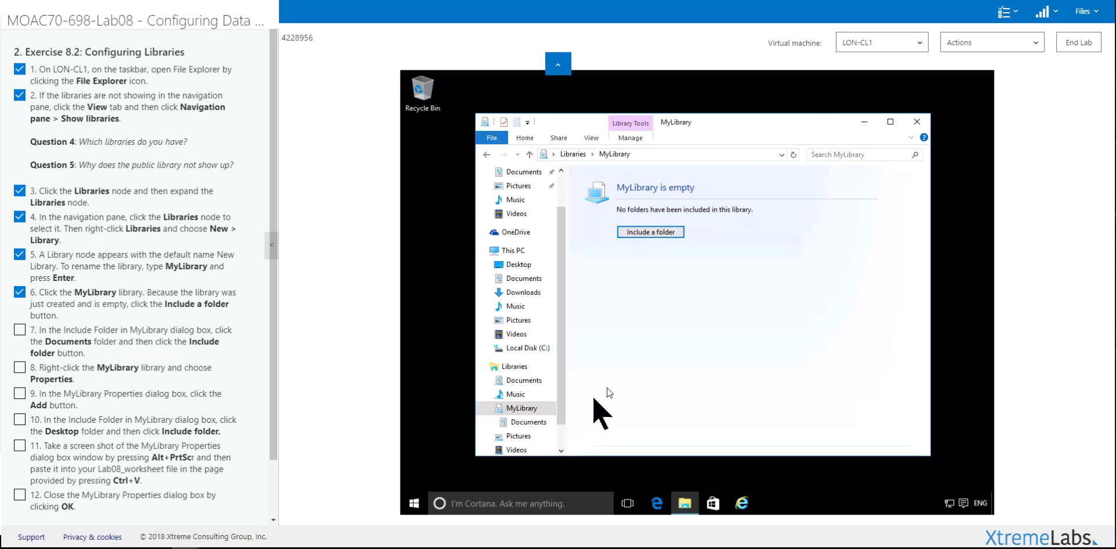
click(512, 409)
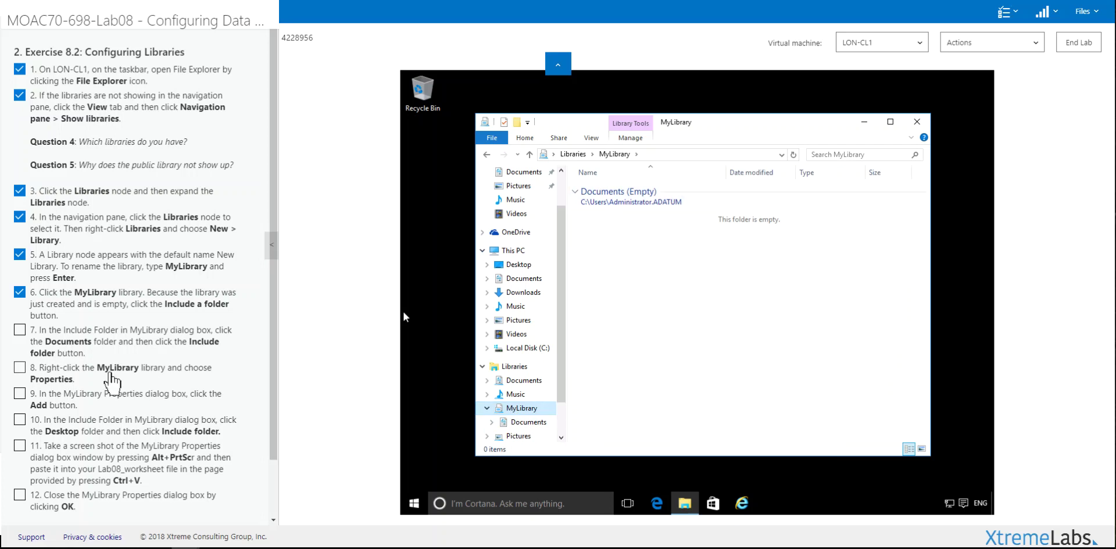
Add Desktop as a second MyLibrary location through its Properties and apply the change.
right_click(522, 412)
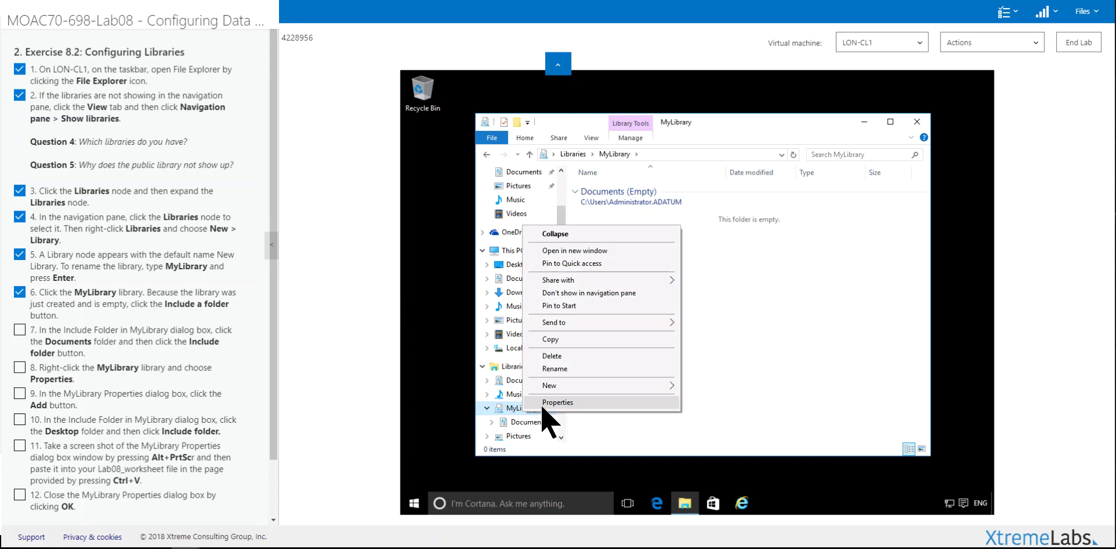
click(543, 404)
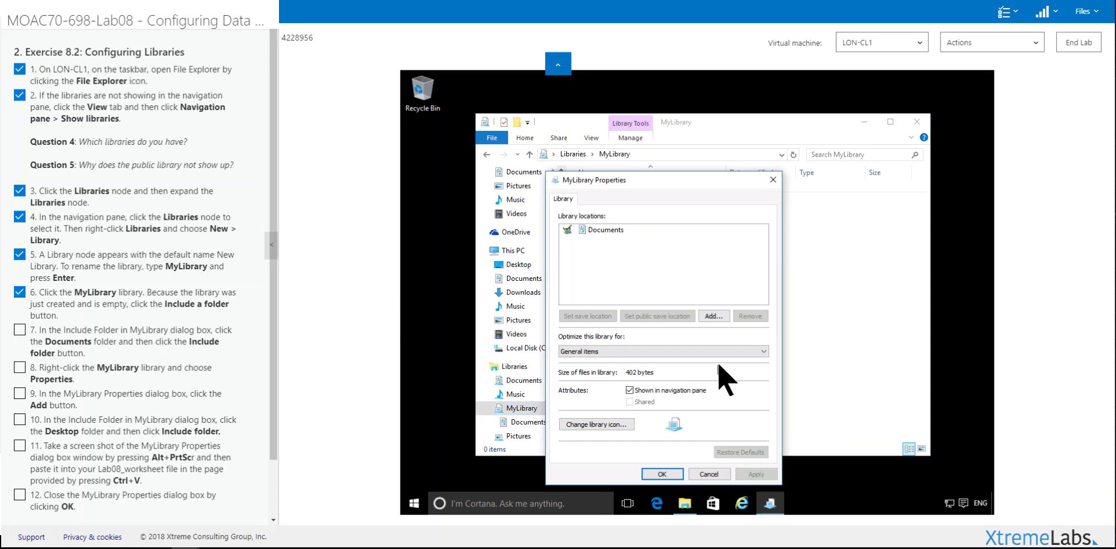
click(720, 321)
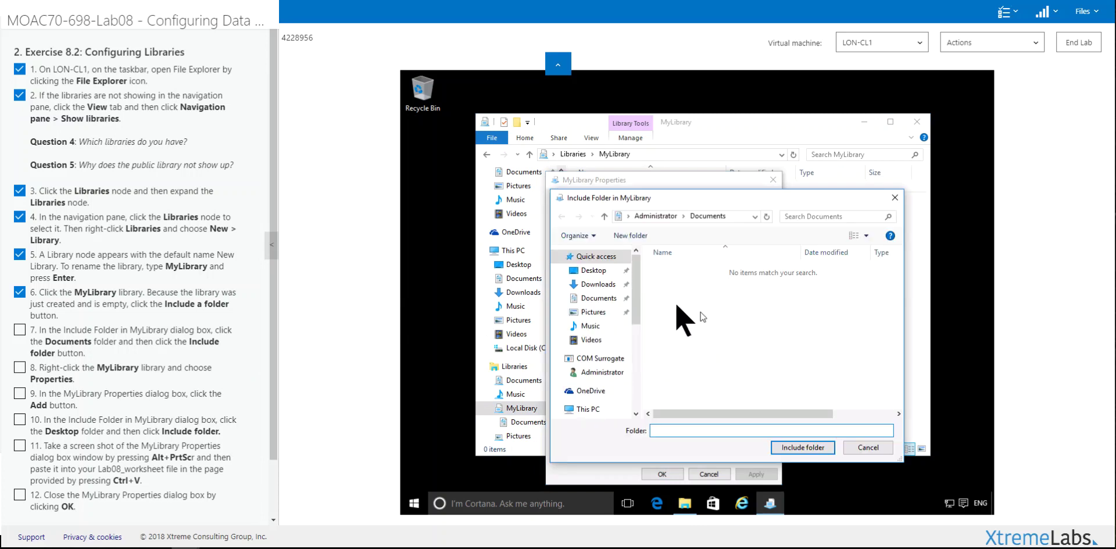
click(593, 271)
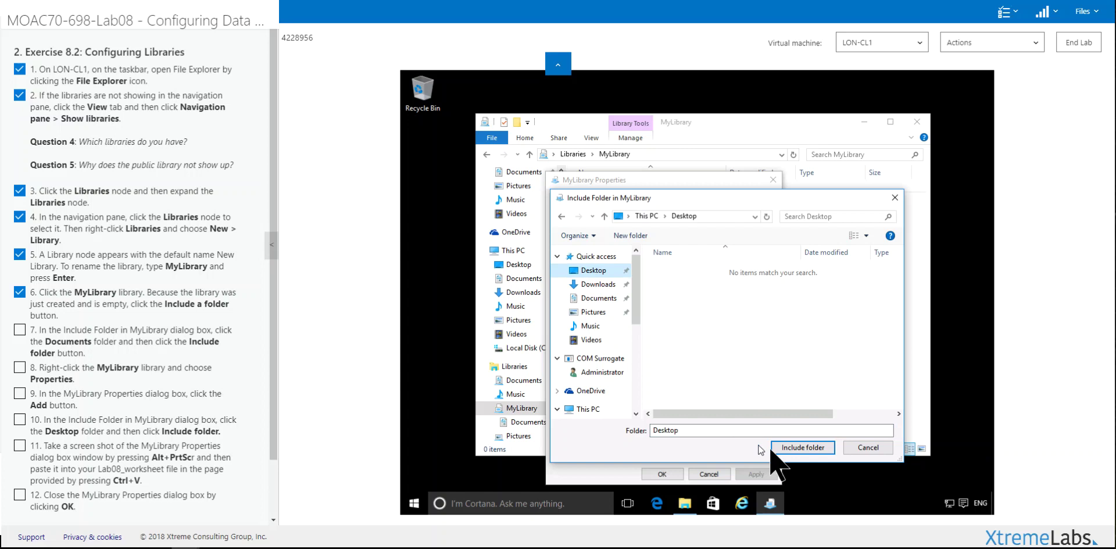
click(802, 448)
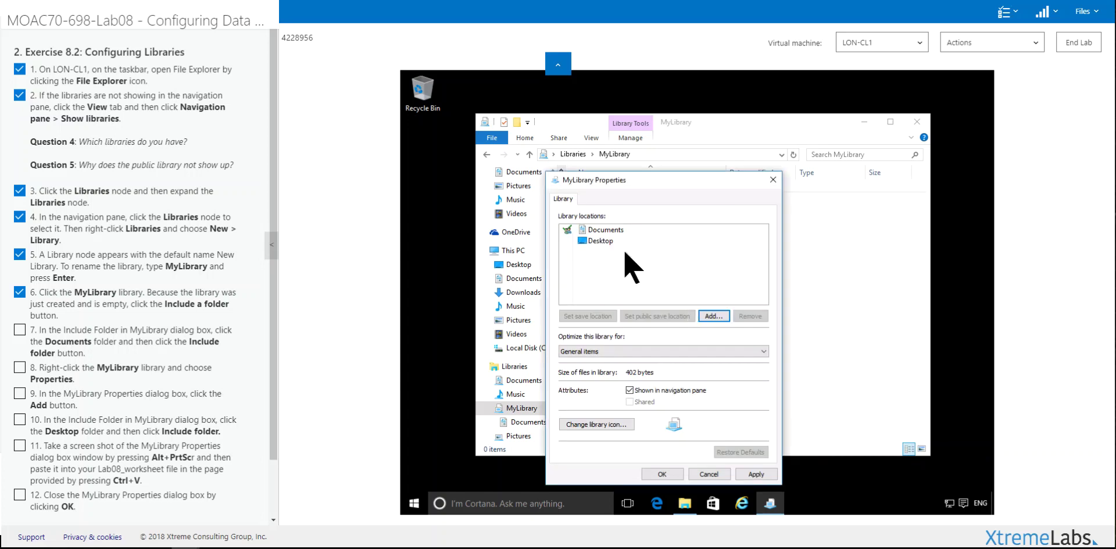
click(757, 474)
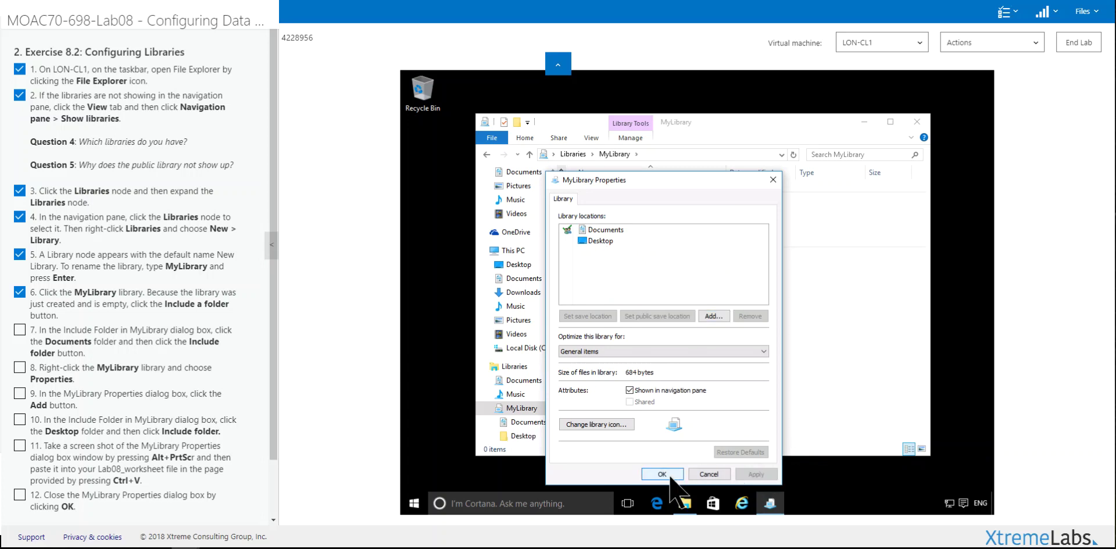
click(670, 477)
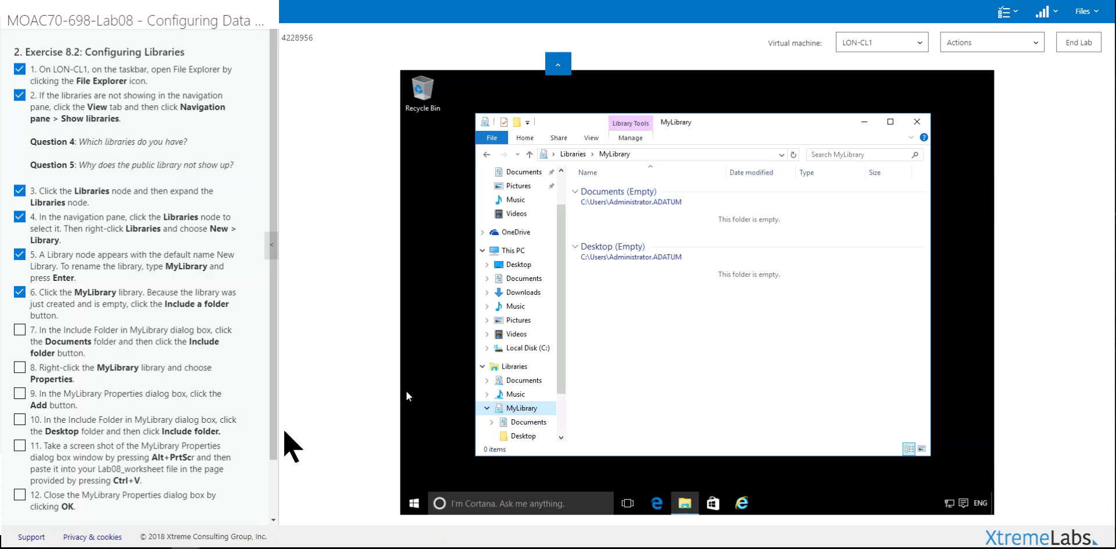
Load the Exercise 8.3 instructions in the lab pane.
scroll(267, 442, down, 1)
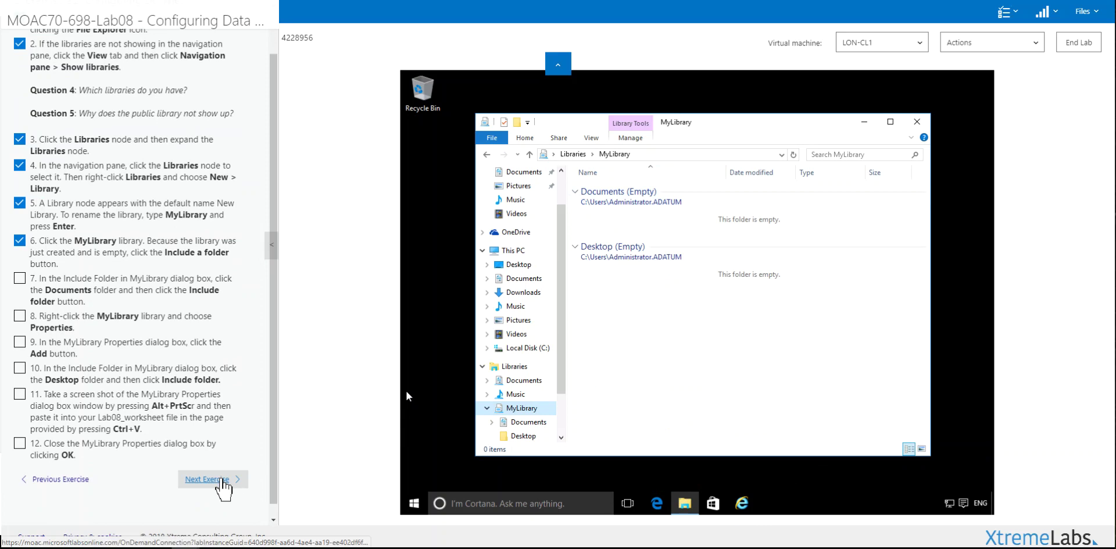
click(222, 478)
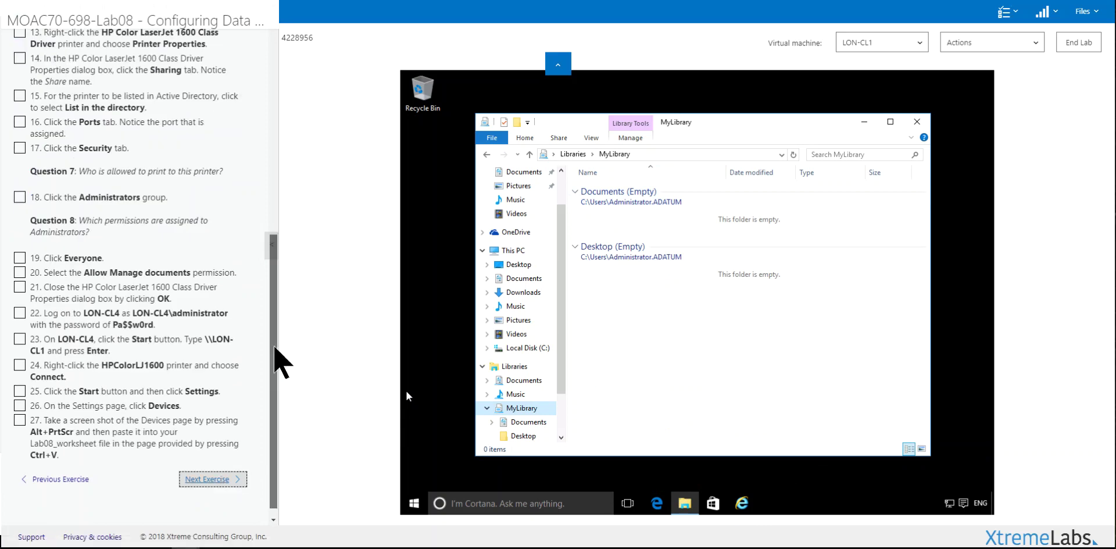
drag(274, 361, 312, 100)
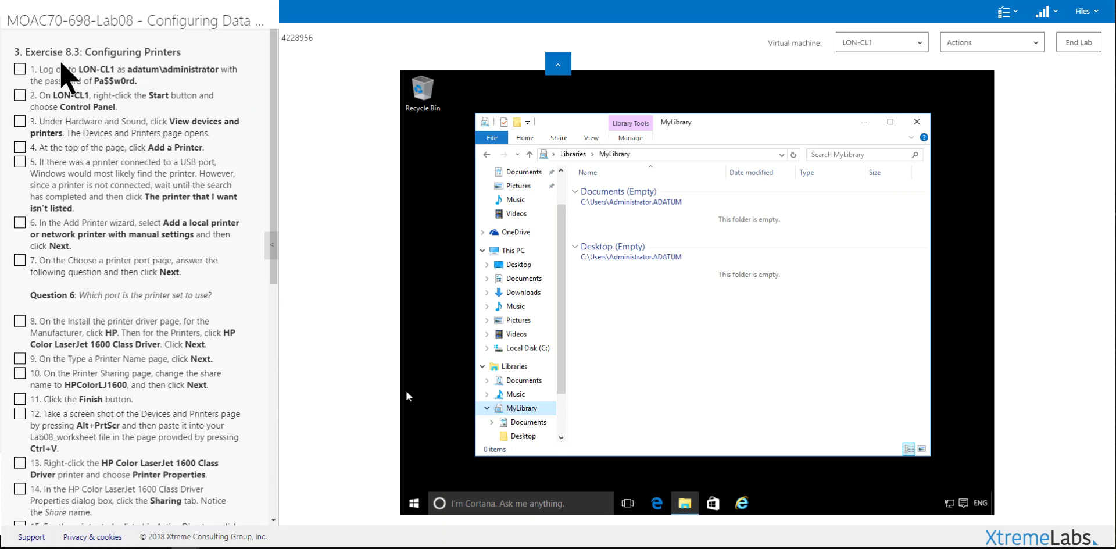
Close the MyLibrary window and start Add a printer from Control Panel's Devices and Printers.
click(917, 122)
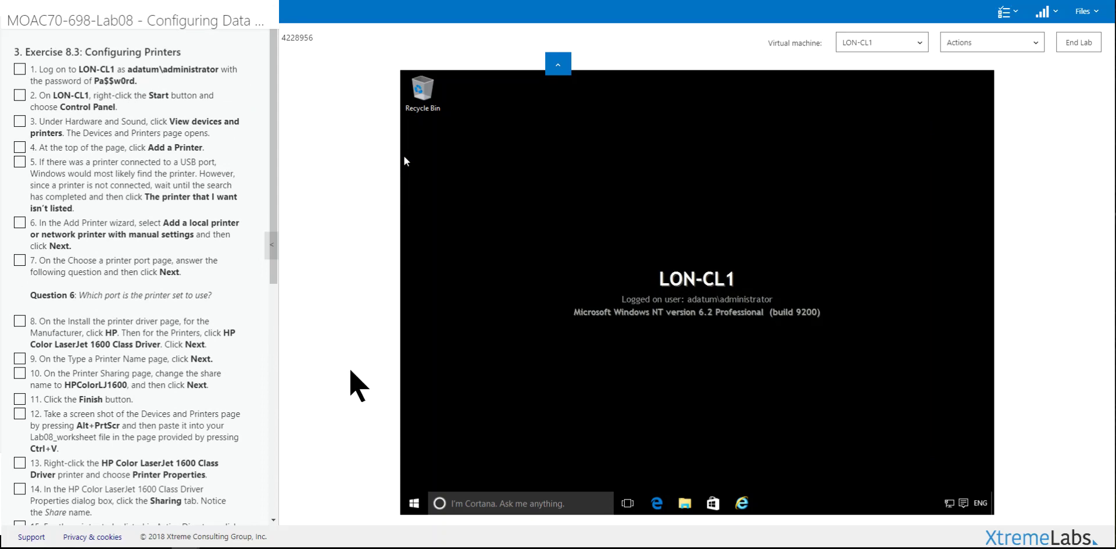
right_click(413, 505)
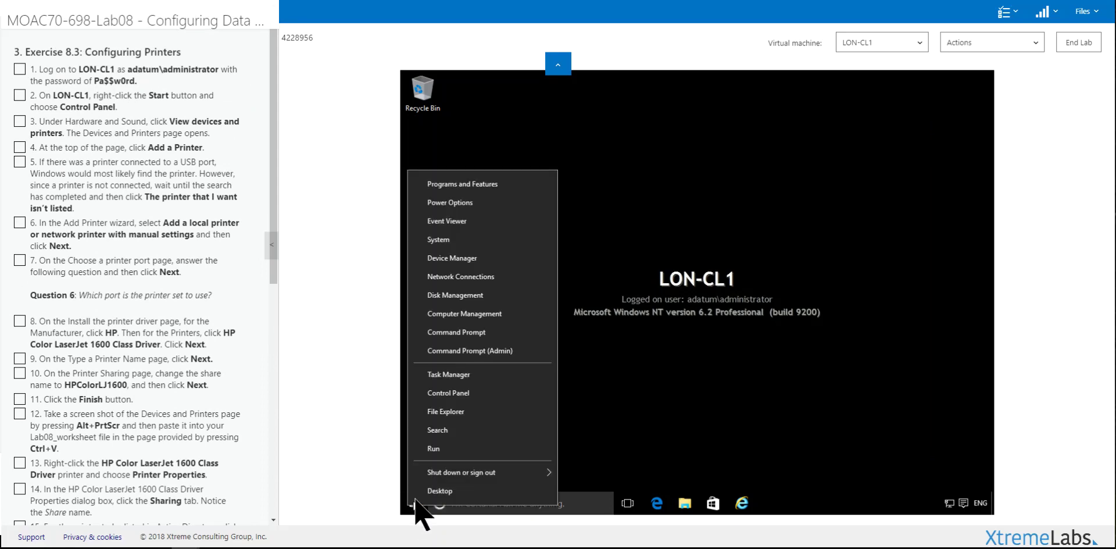
click(472, 392)
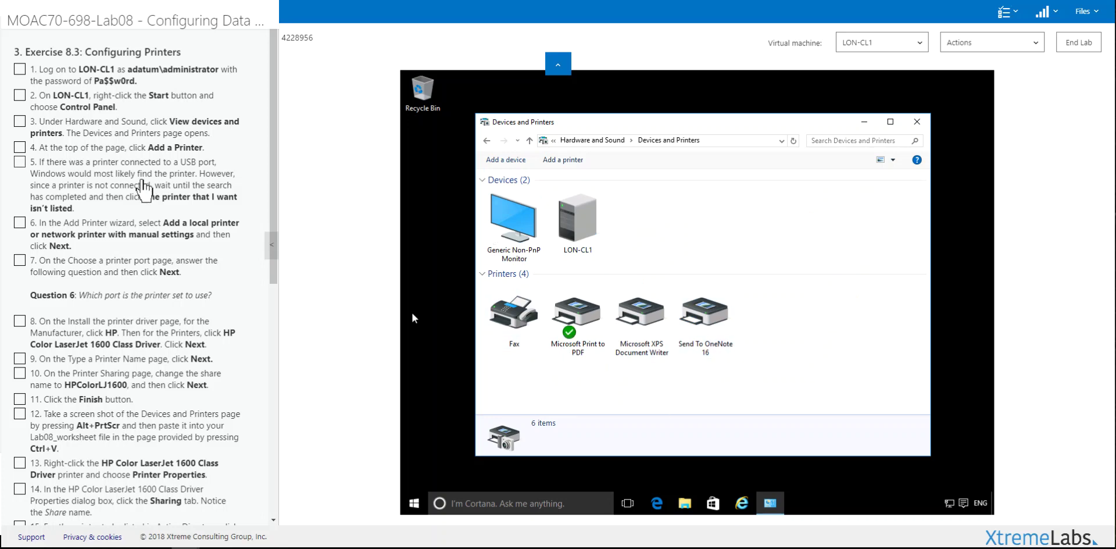
click(576, 159)
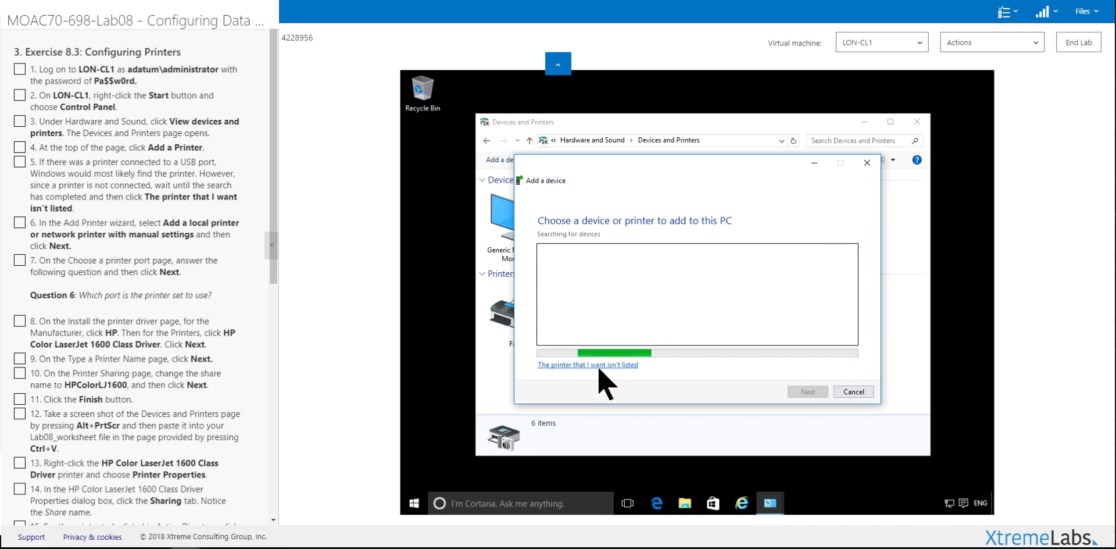
Choose a local printer with manual settings on port LPT1, marking steps 1–6 done.
click(598, 366)
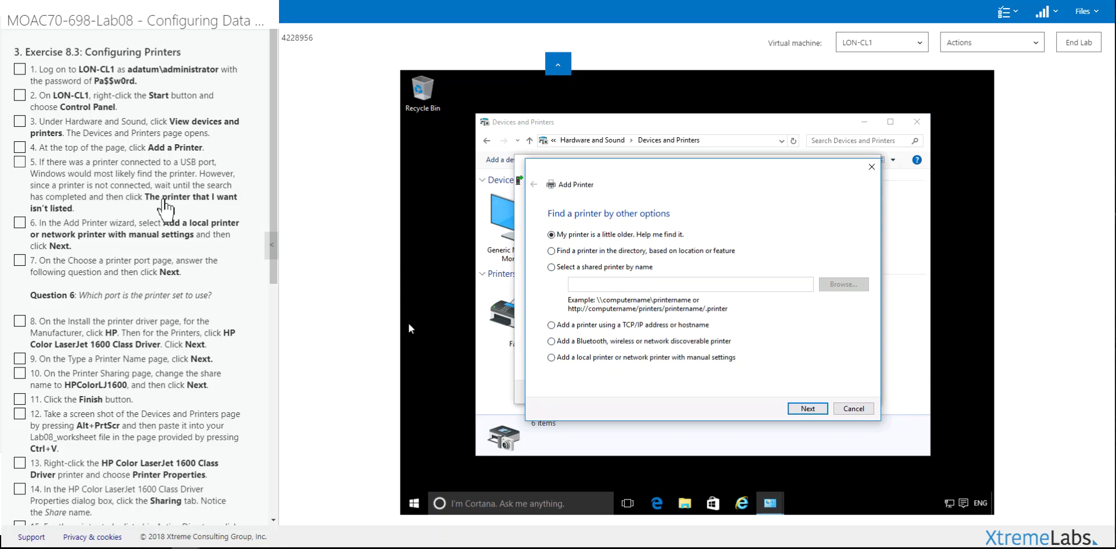
click(149, 187)
click(138, 232)
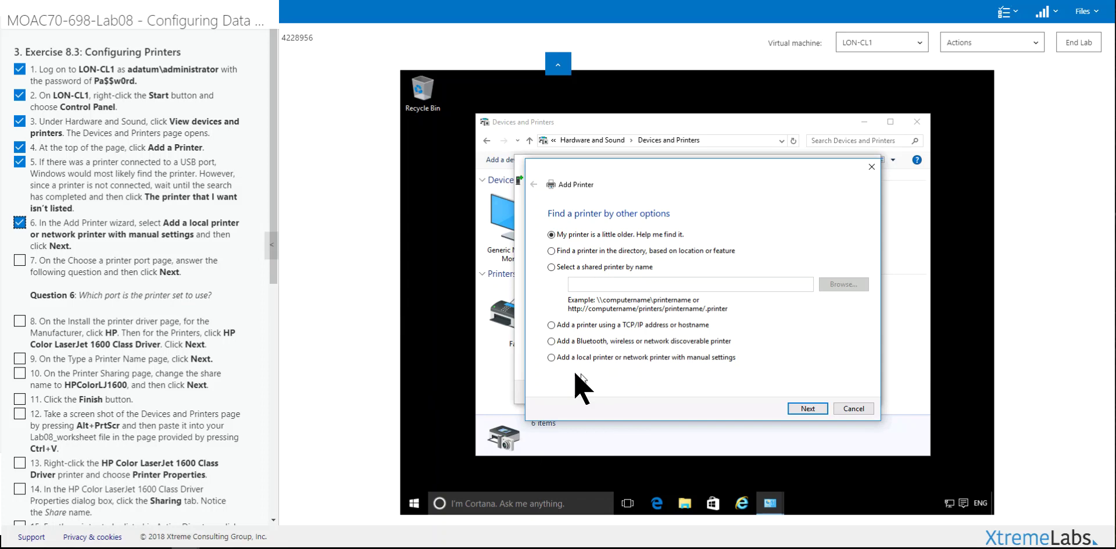
click(552, 358)
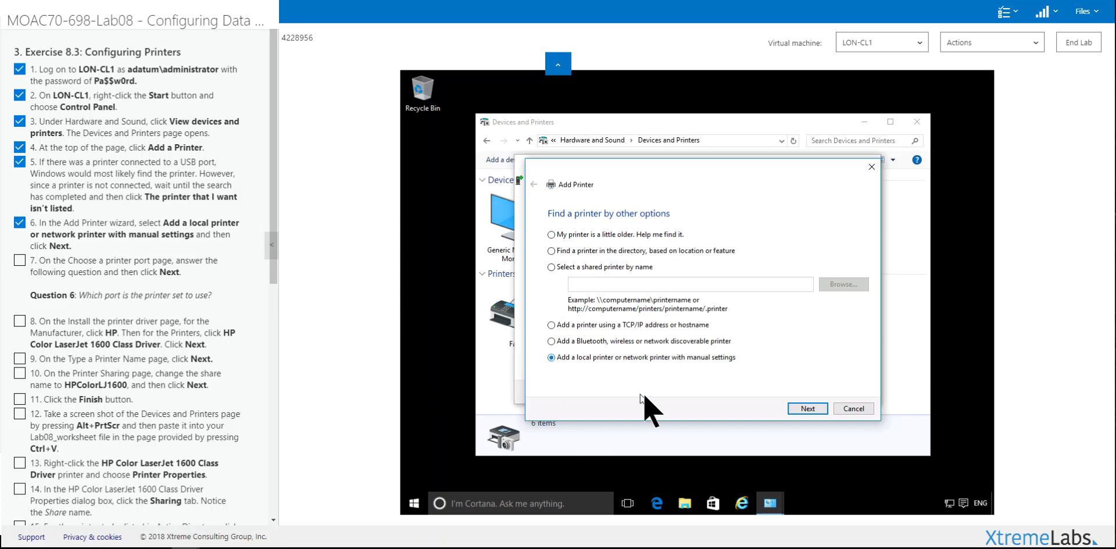
click(807, 408)
click(65, 271)
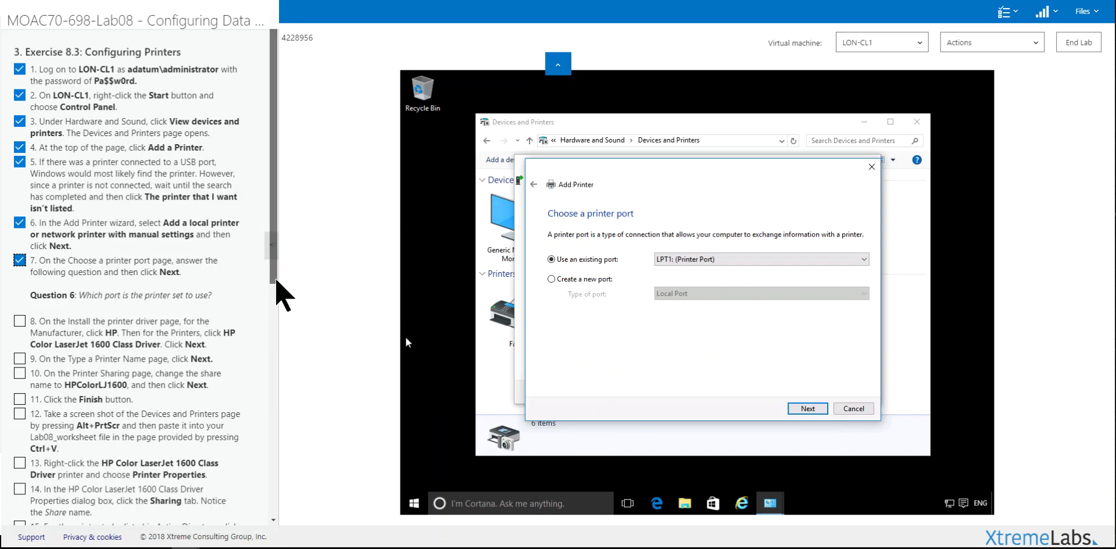
drag(274, 282, 269, 362)
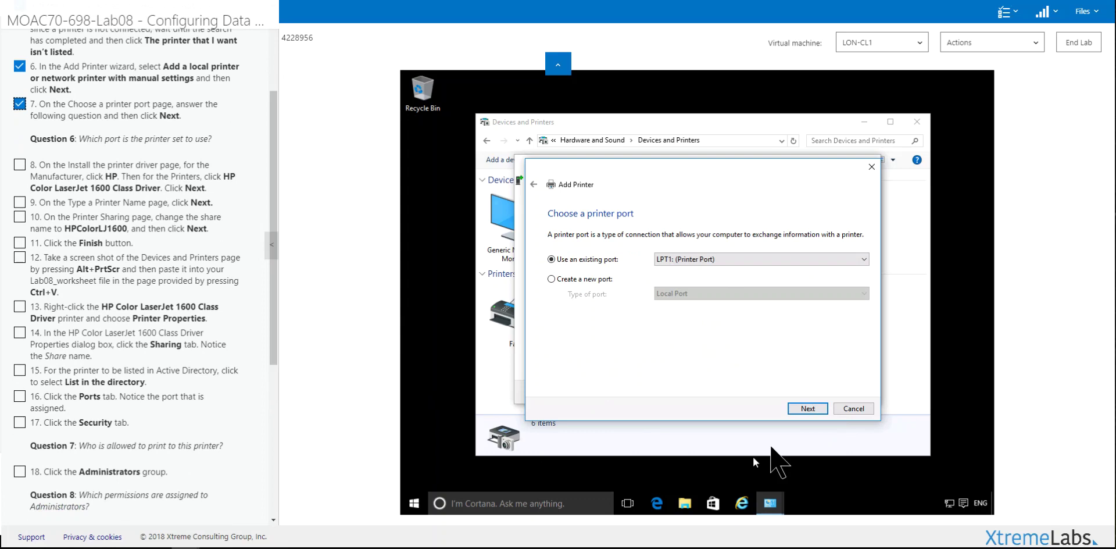
click(812, 409)
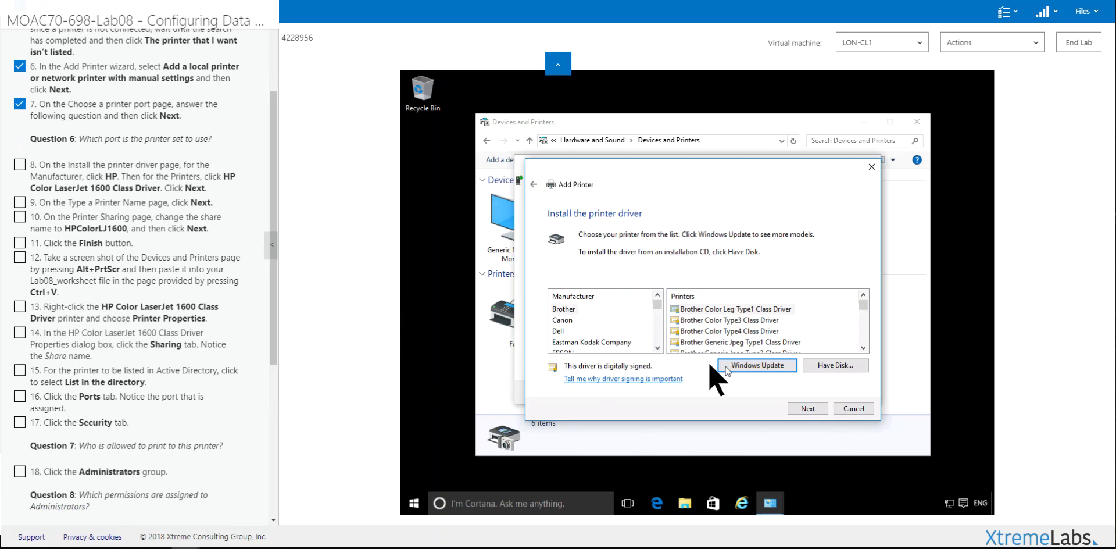
Install the HP Color LaserJet 1600 Class Driver with default name and sharing, then finish.
scroll(657, 305, down, 2)
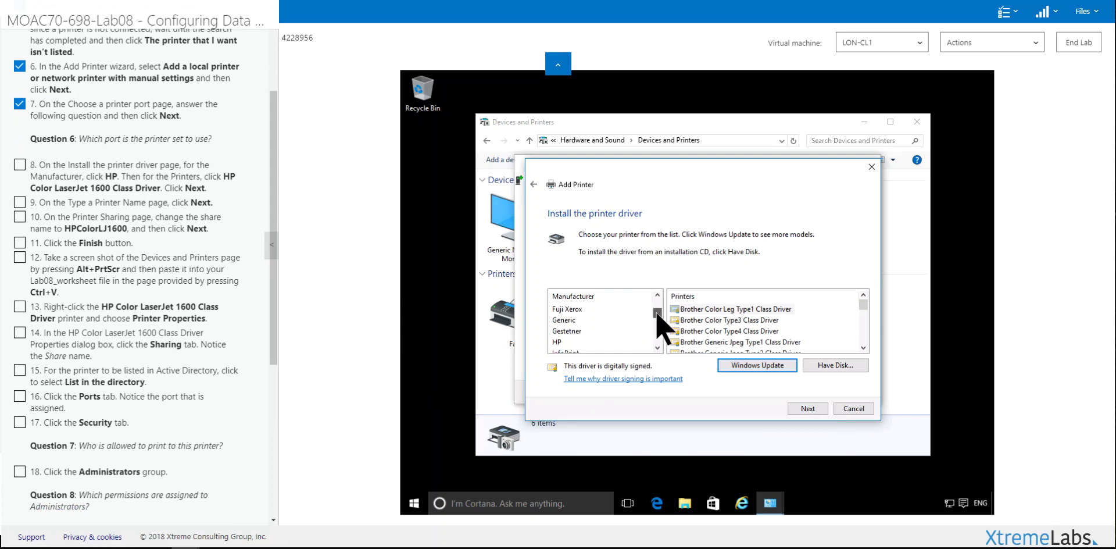
click(555, 331)
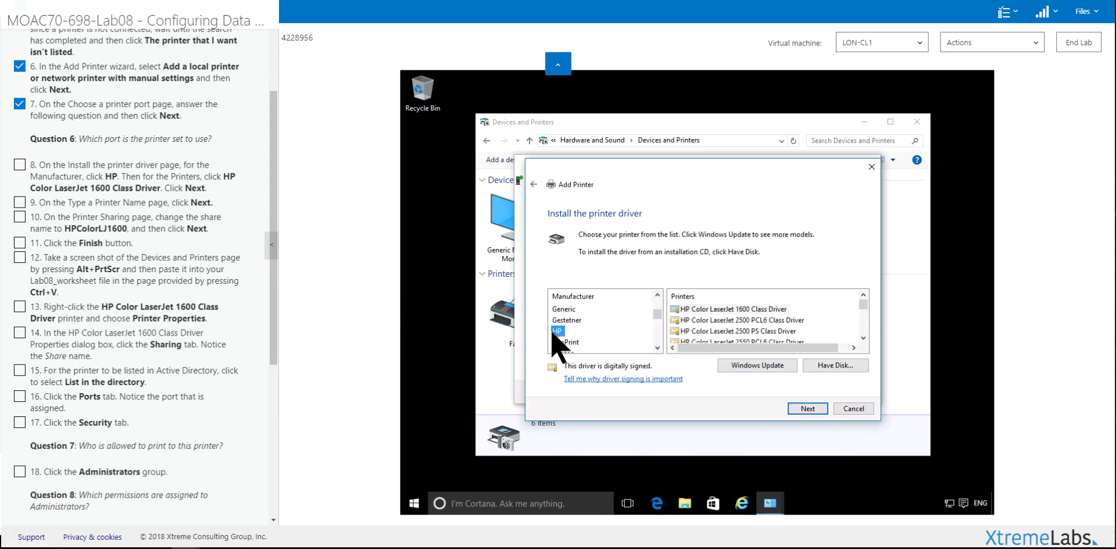
click(732, 309)
click(144, 191)
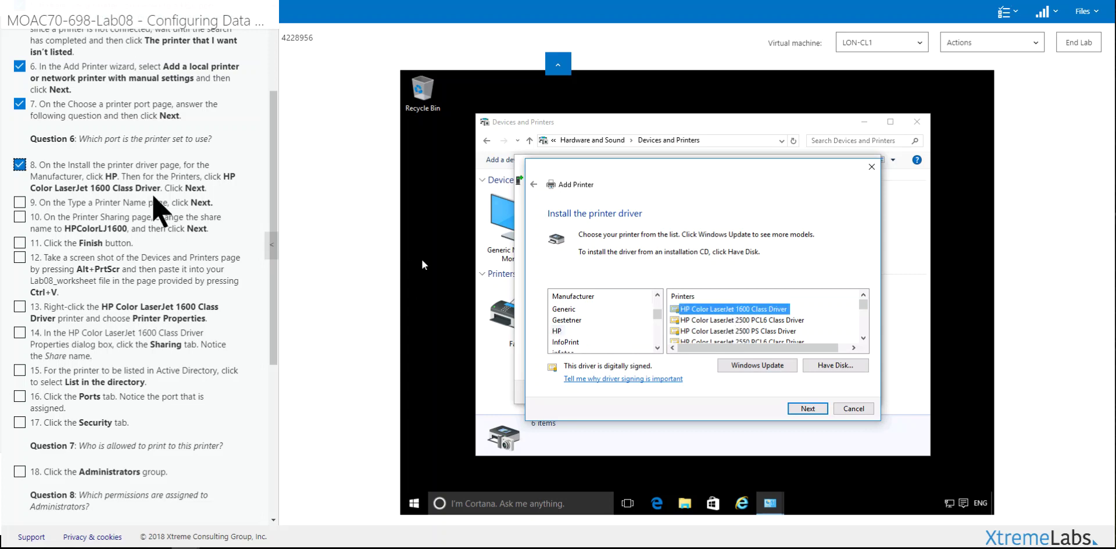
click(805, 409)
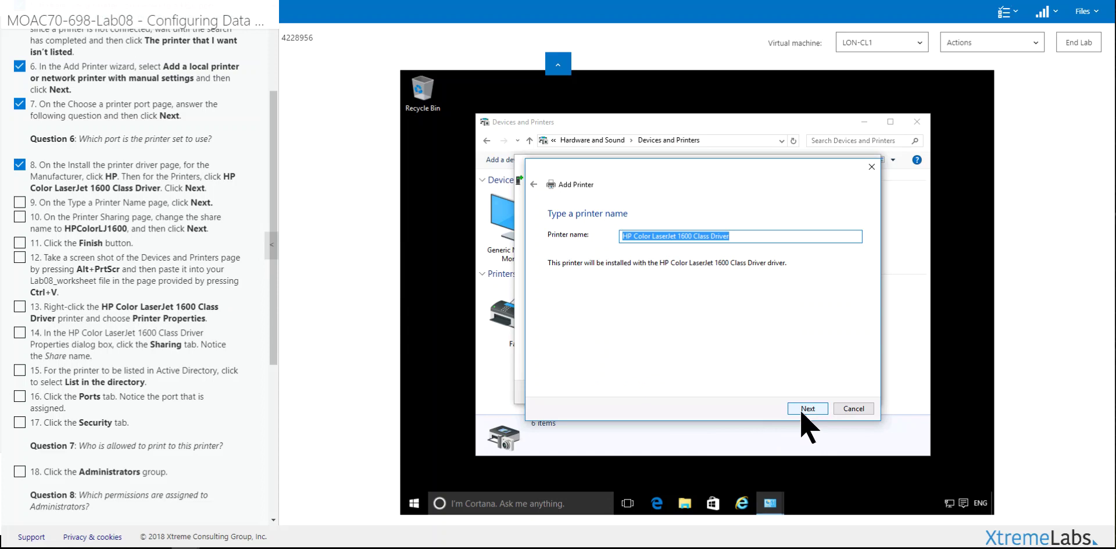
click(807, 408)
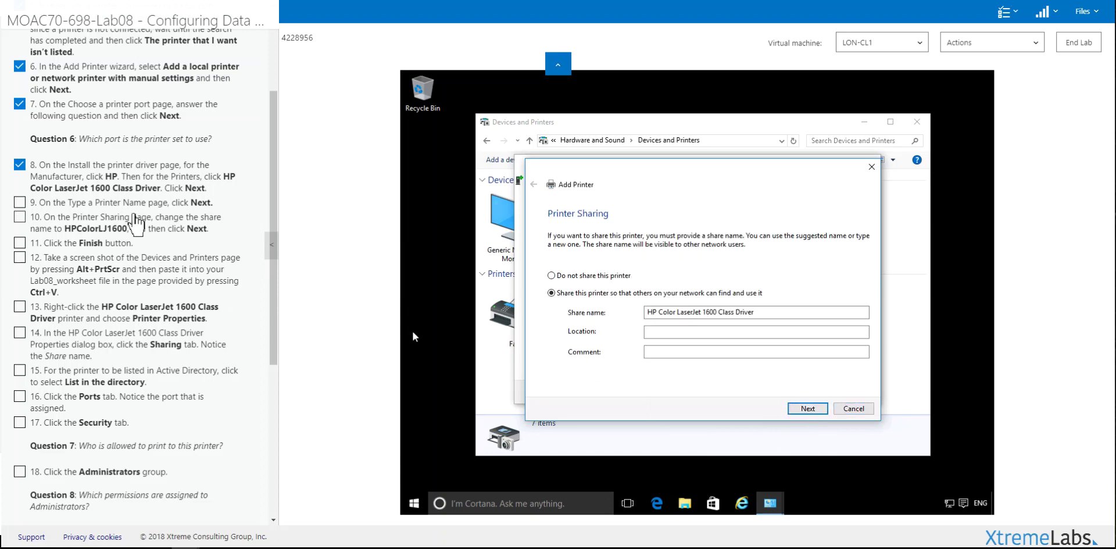
click(805, 408)
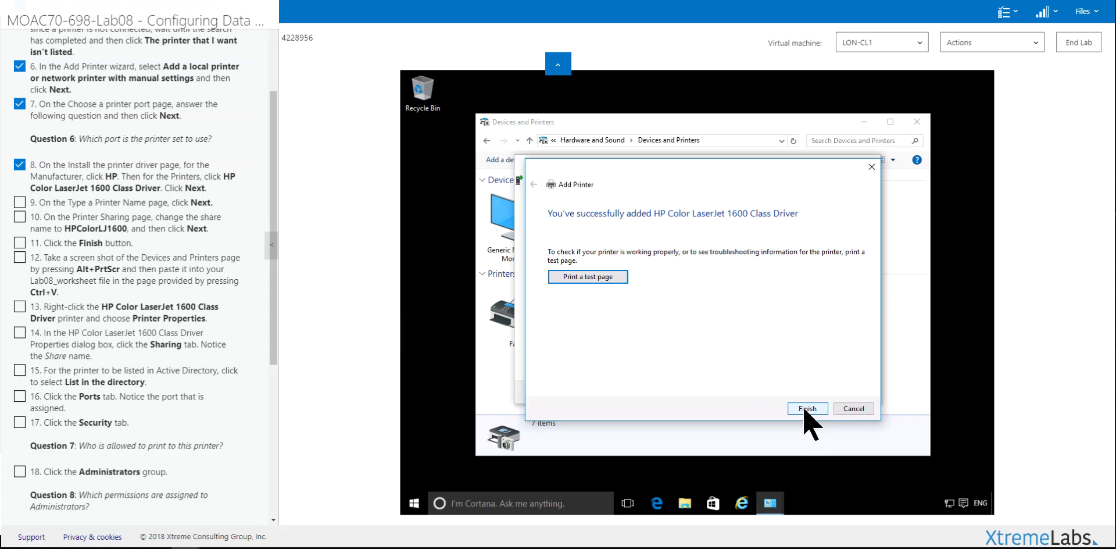
click(806, 408)
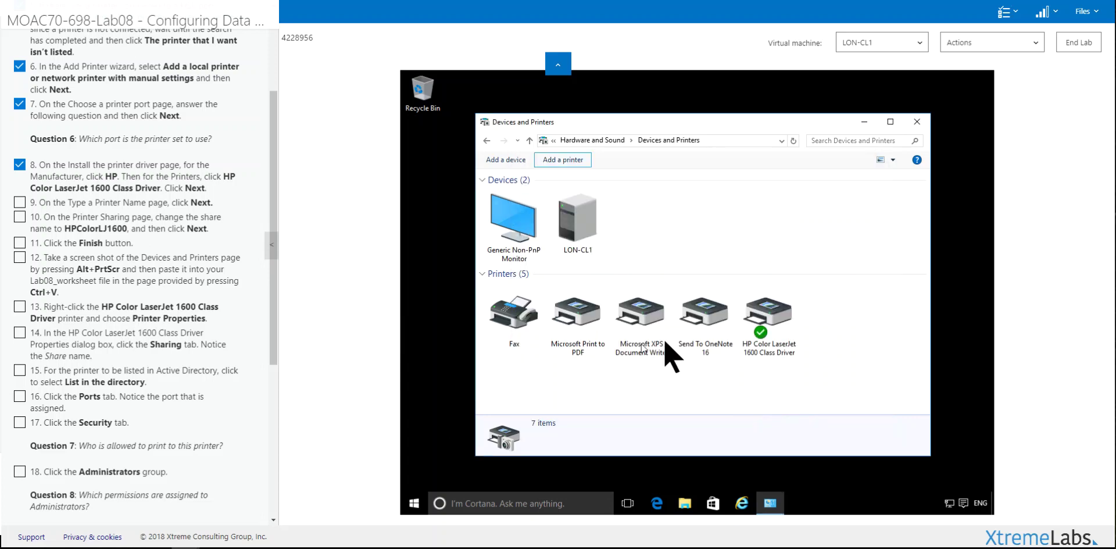
Open Printer properties for the HP Color LaserJet 1600 Class Driver from its right-click menu.
right_click(761, 315)
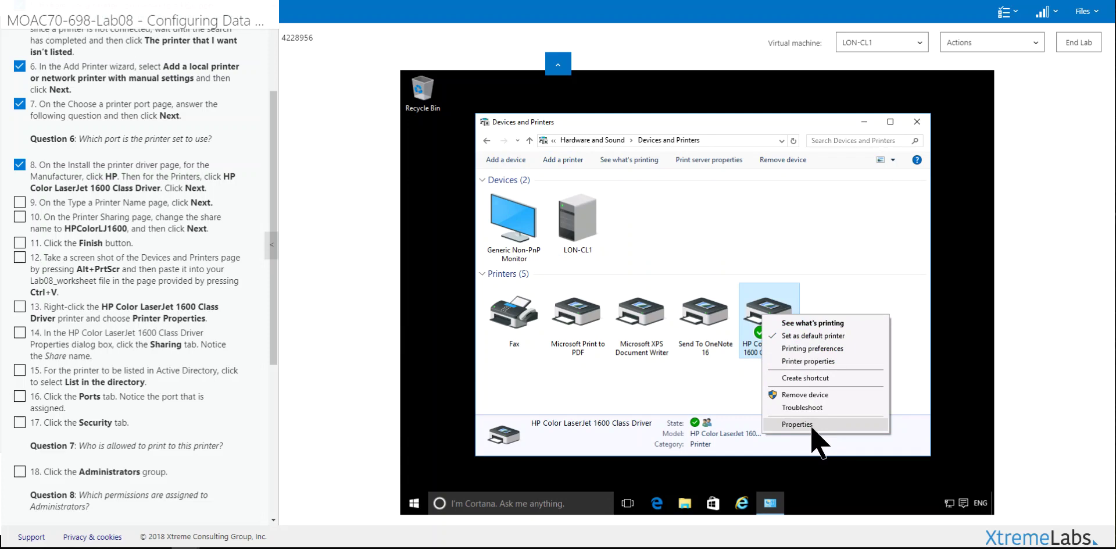
click(812, 426)
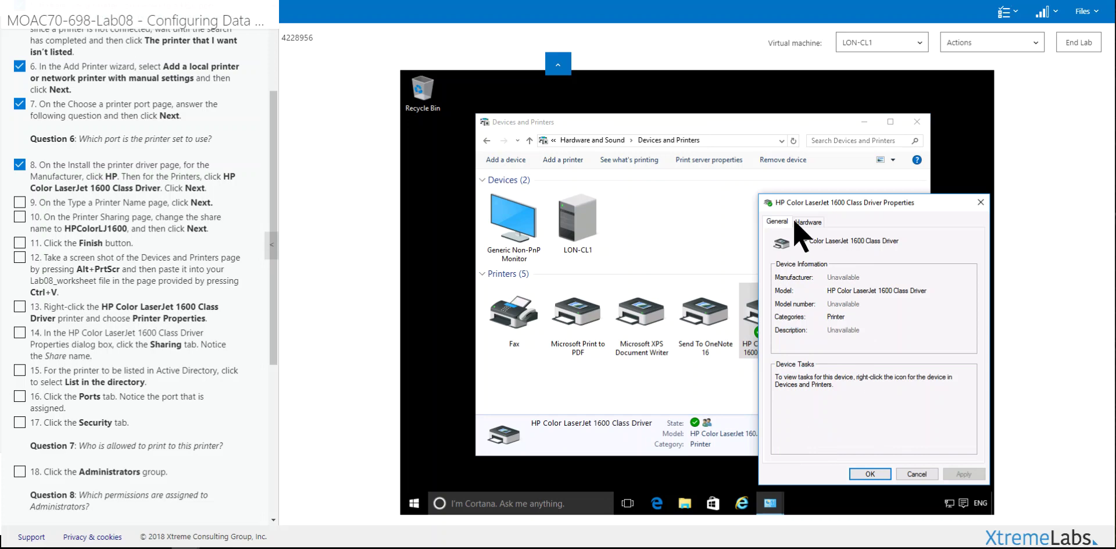
click(869, 473)
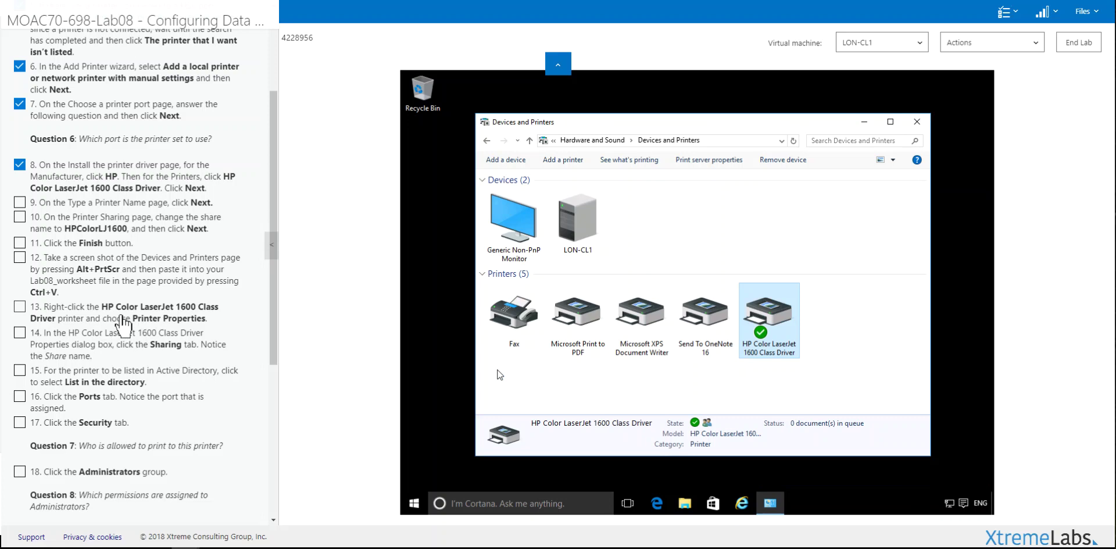
right_click(766, 325)
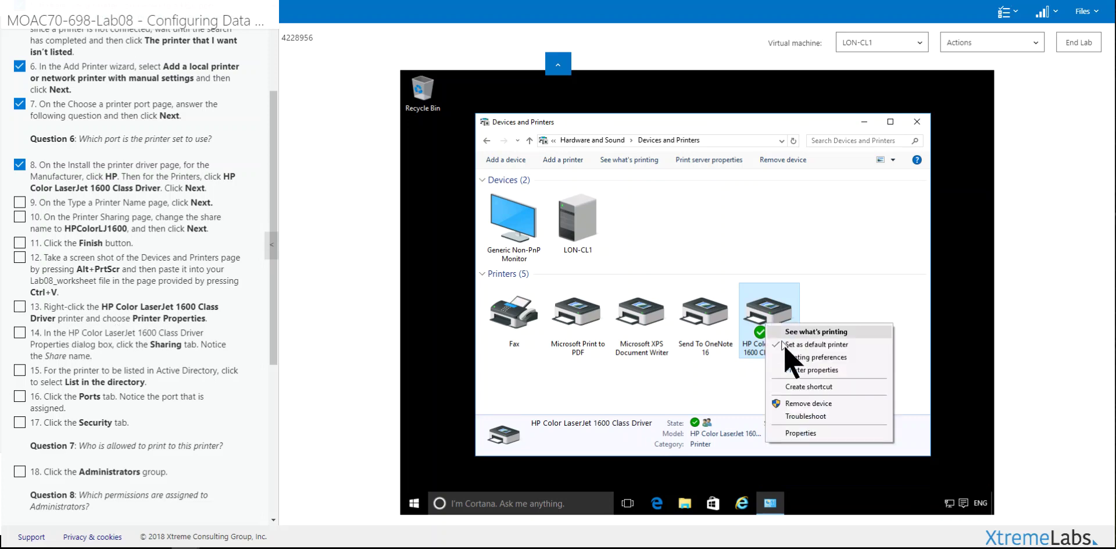
click(816, 370)
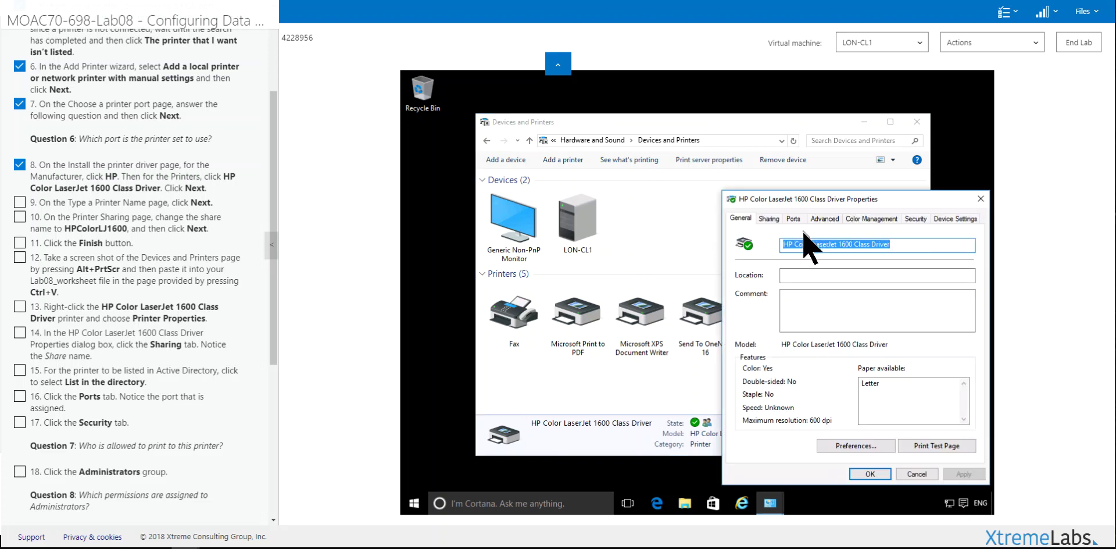
Tick List in the directory under Sharing, mark steps 11–15 done, and check the LPT1 port.
click(764, 220)
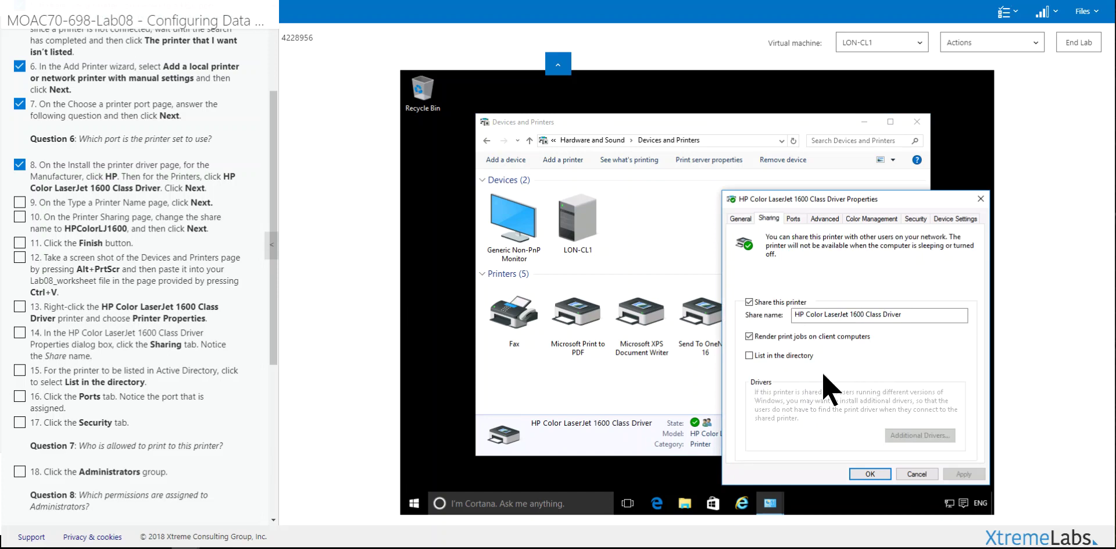
click(771, 360)
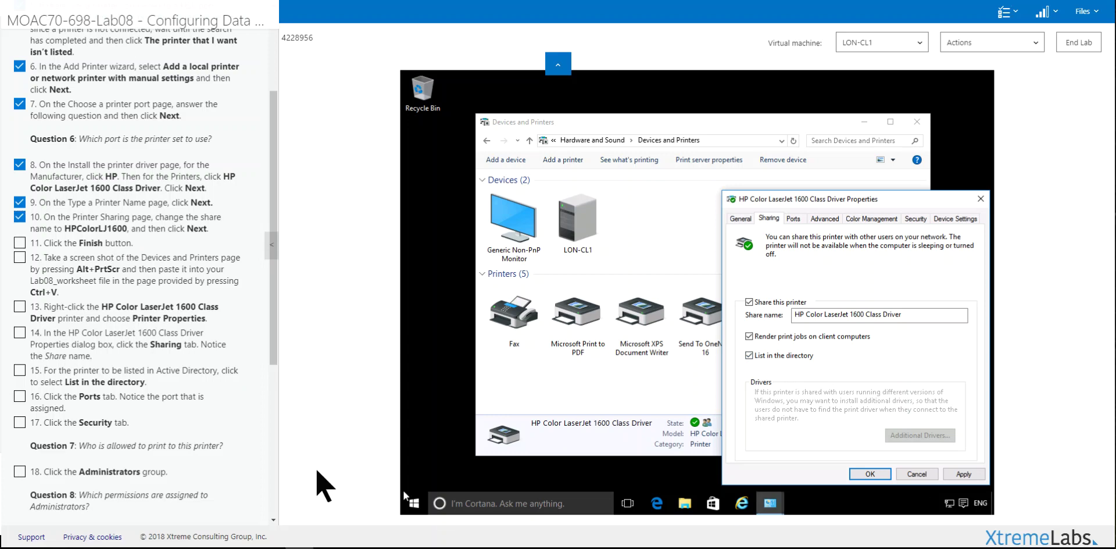
click(166, 358)
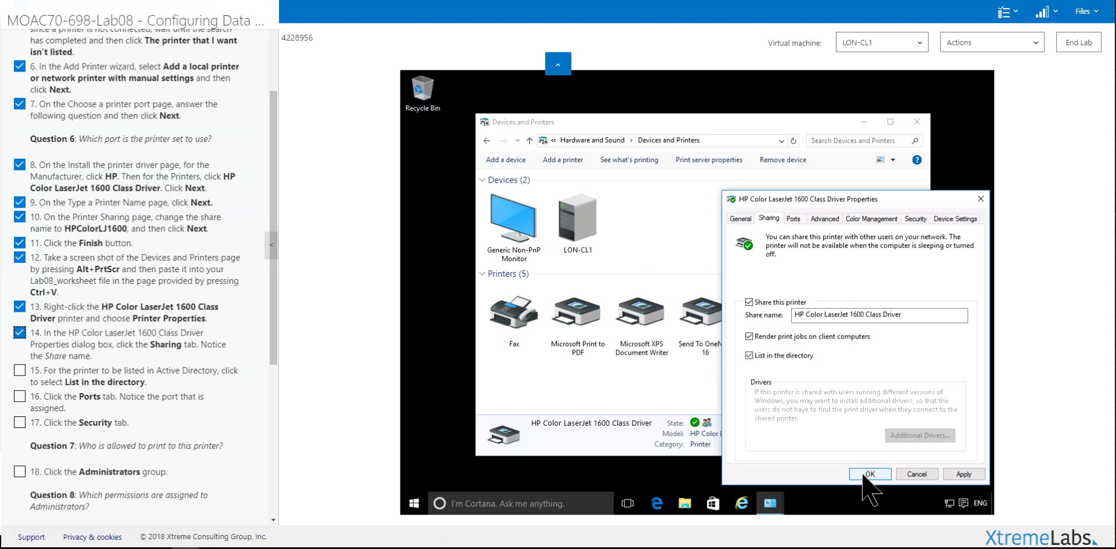
click(166, 376)
click(794, 221)
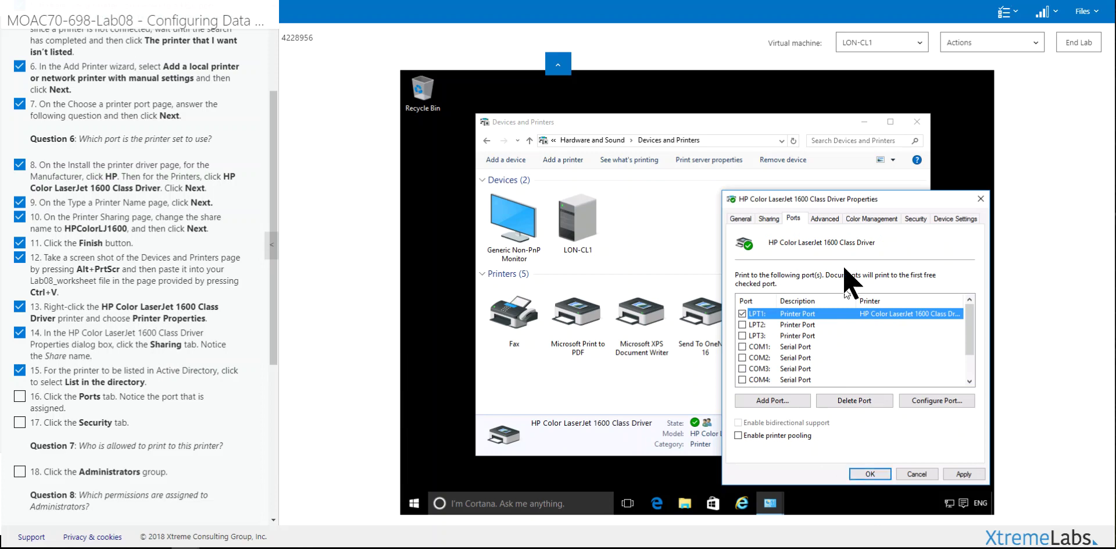
click(910, 221)
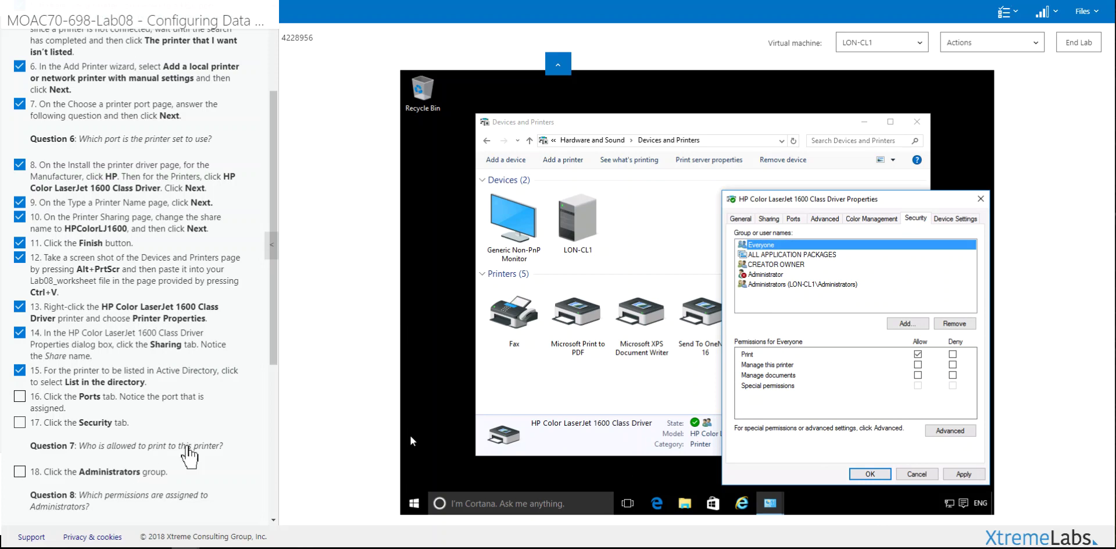
Review each group's printer permissions and allow Everyone the Manage documents permission.
drag(275, 347, 299, 374)
click(768, 256)
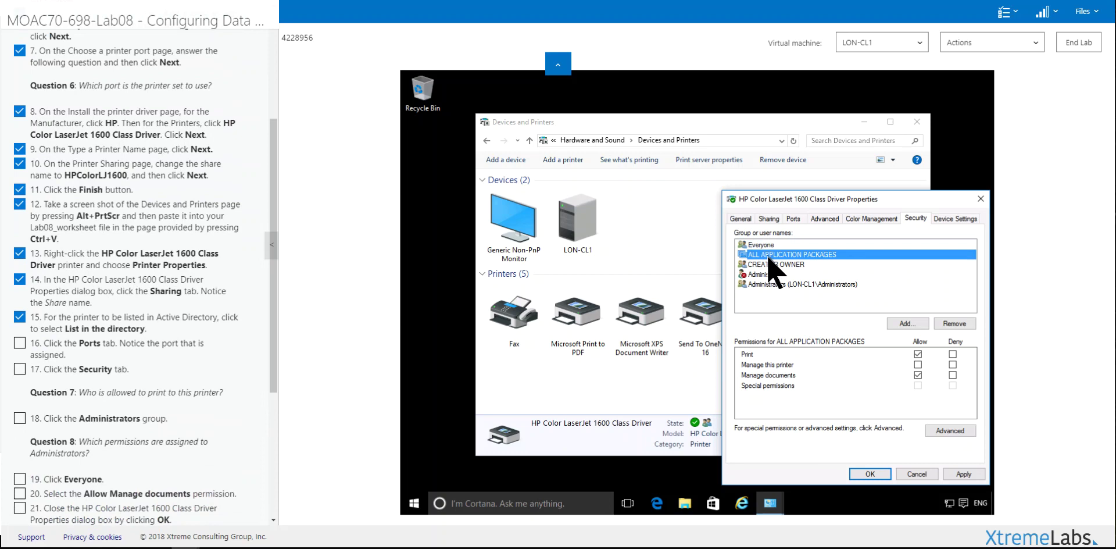
click(768, 265)
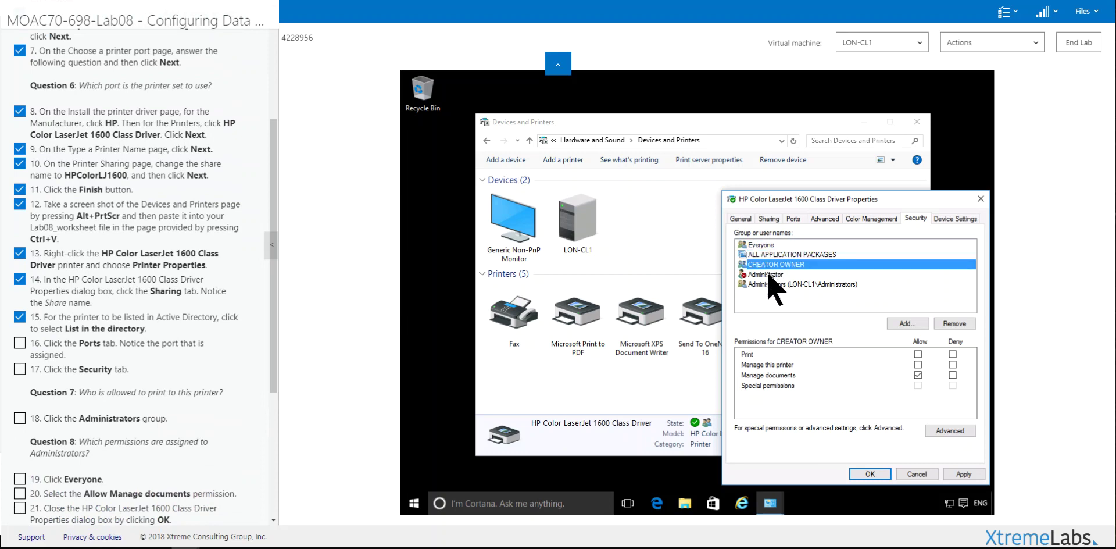
click(768, 273)
click(768, 284)
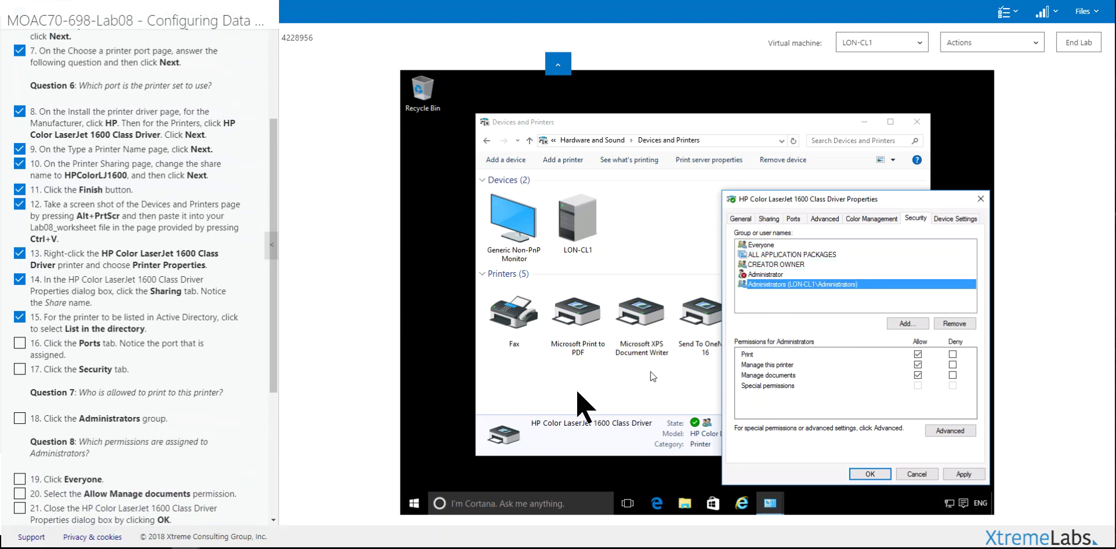
drag(274, 379, 281, 429)
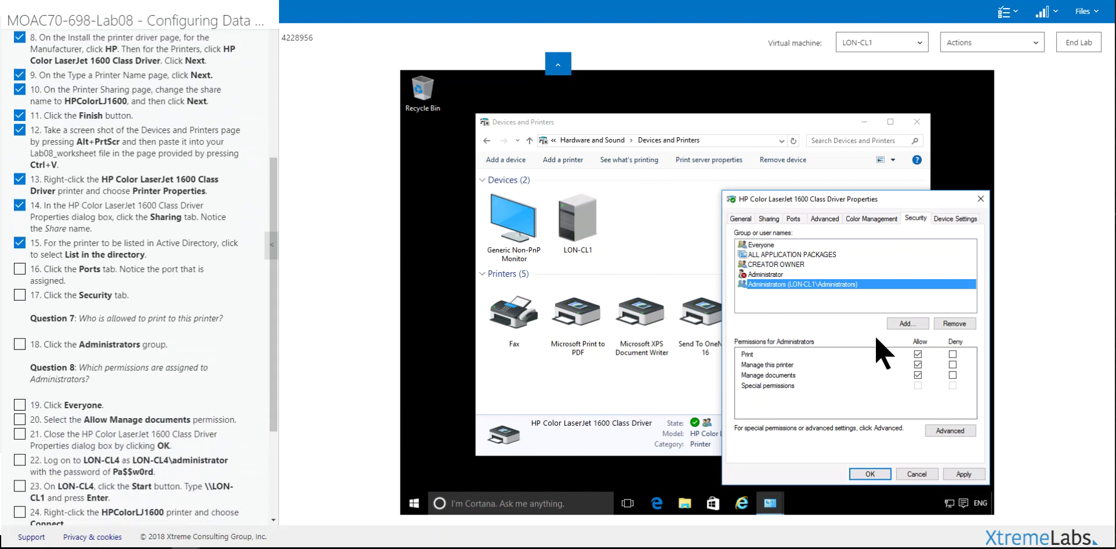
click(761, 245)
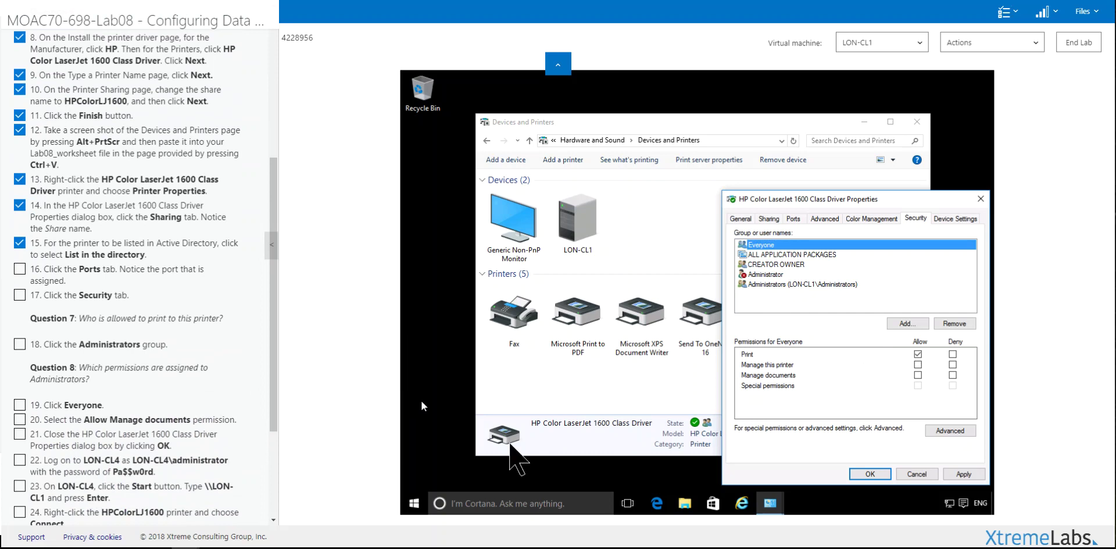
click(918, 375)
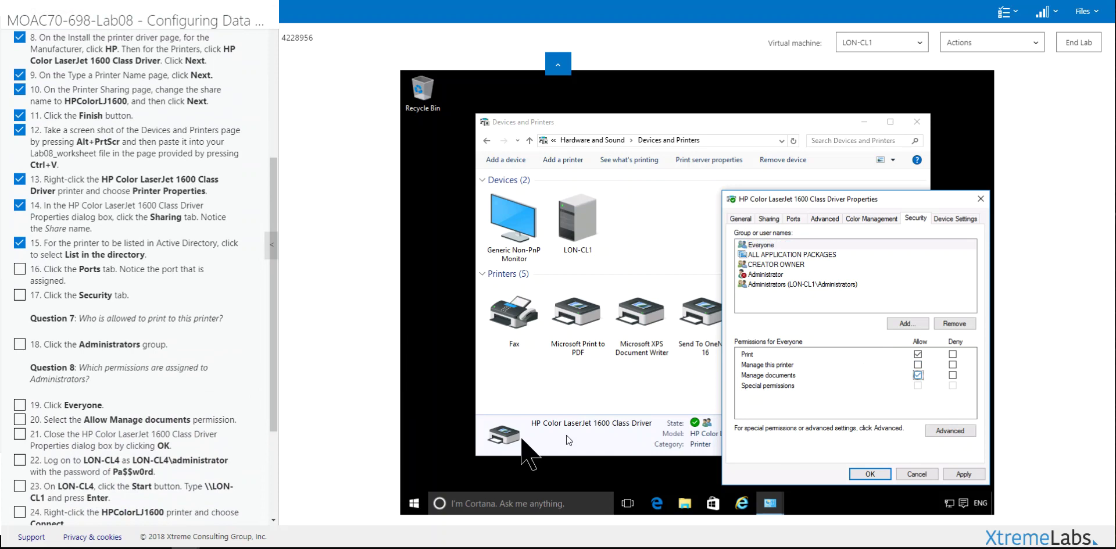
Save the LON-CL1 printer permissions and tick lab steps 16–21 as done.
click(870, 474)
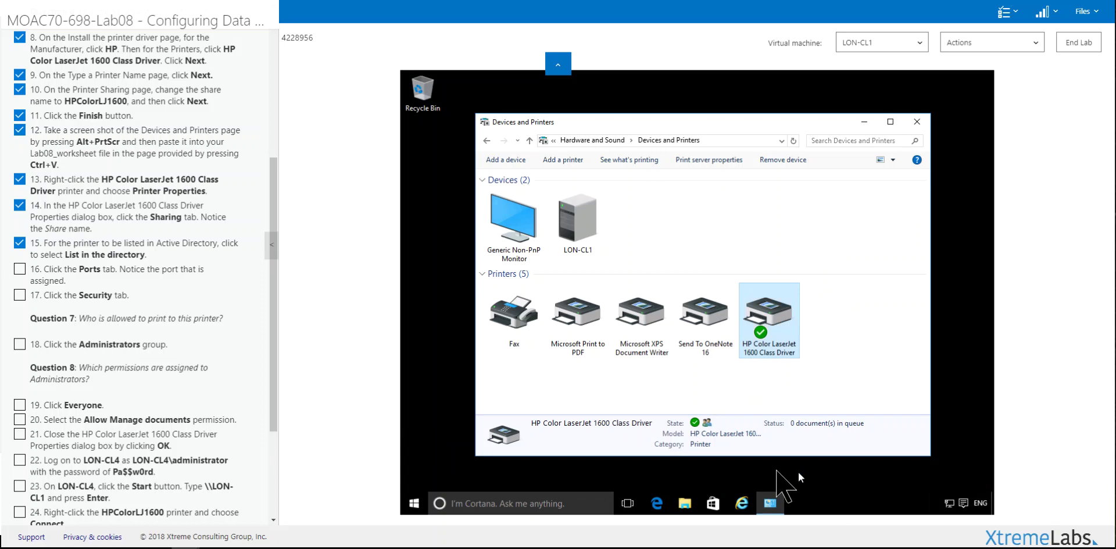
scroll(268, 441, down, 2)
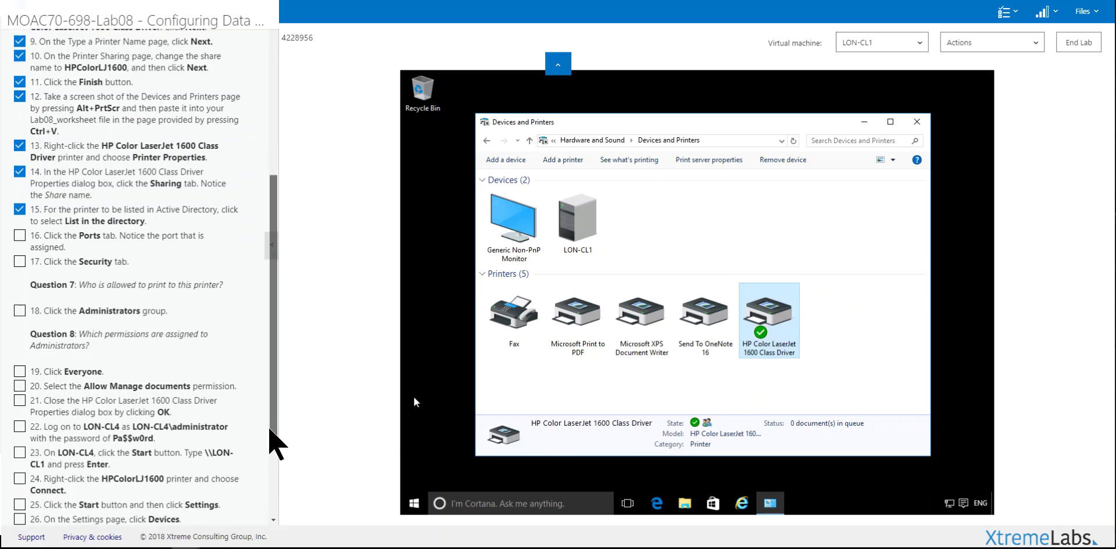
scroll(264, 454, down, 2)
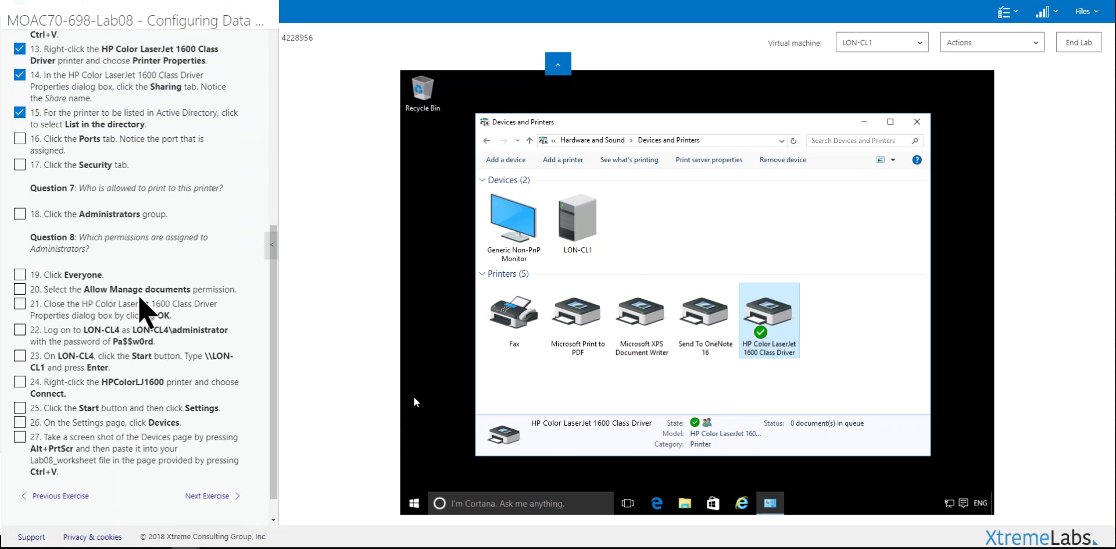
click(140, 290)
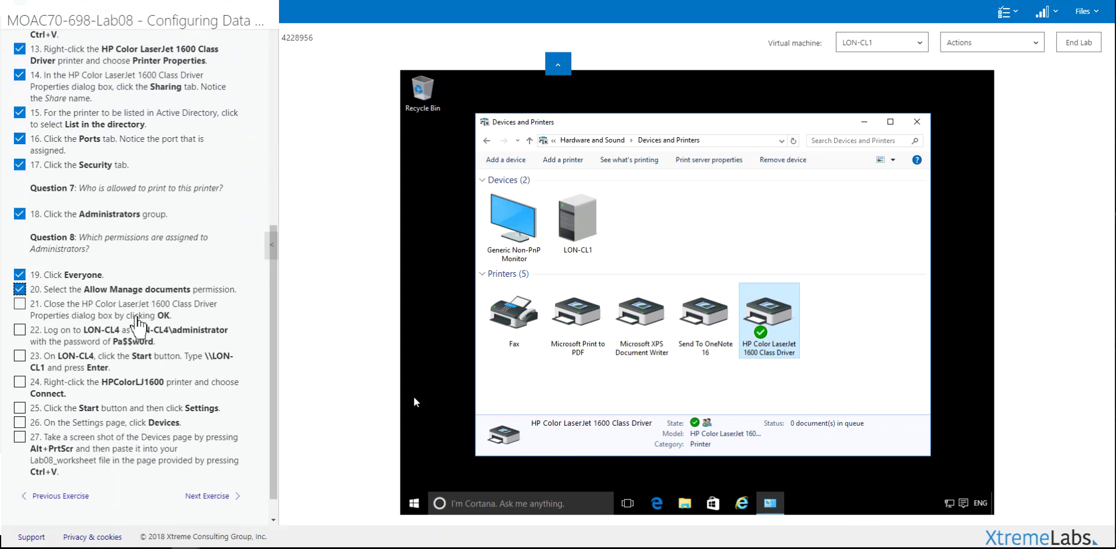
click(137, 316)
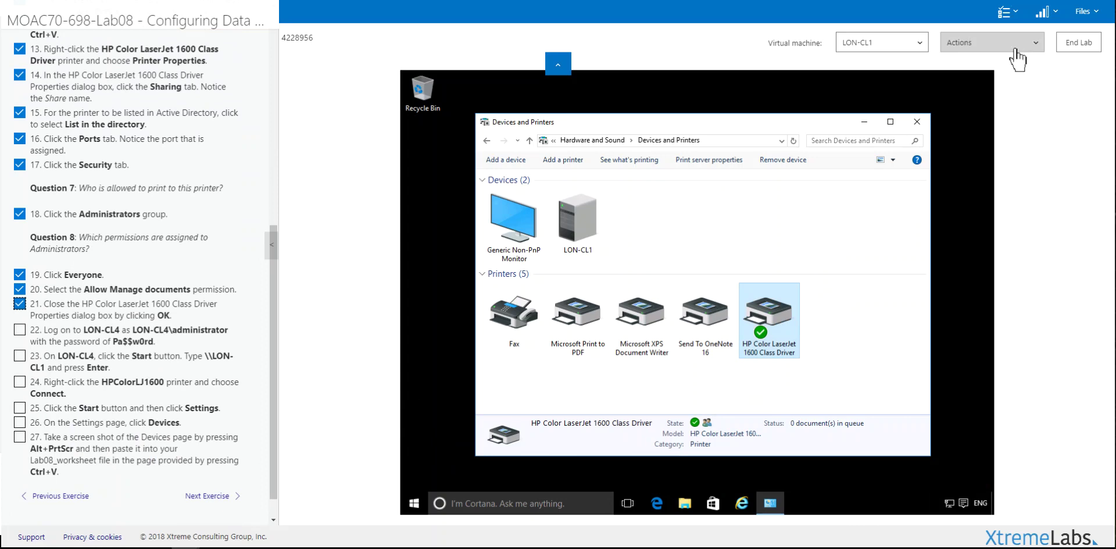
Switch the lab to LON-CL4 and sign in as administrator with the lab password.
click(912, 46)
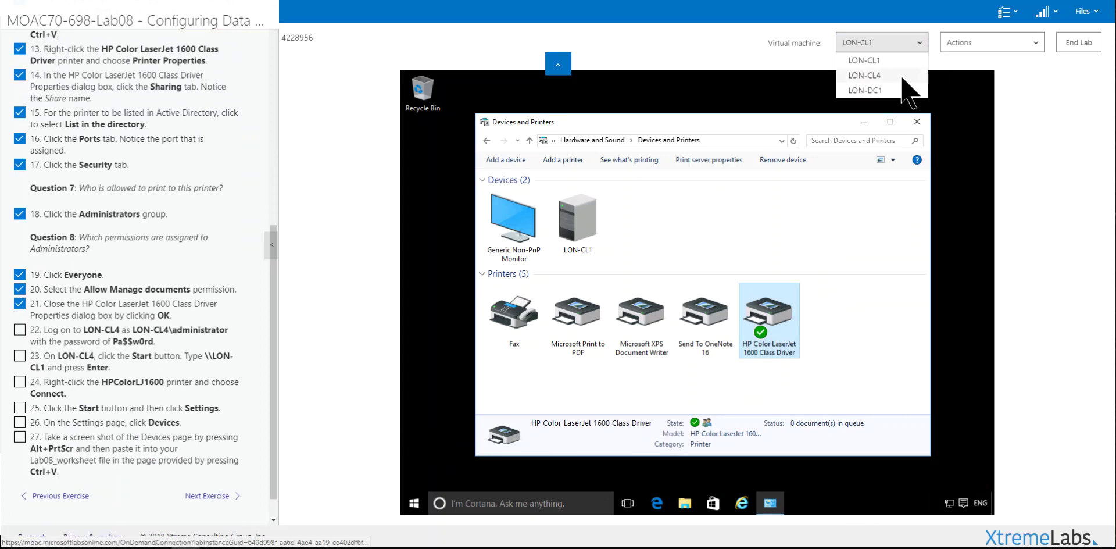
click(902, 77)
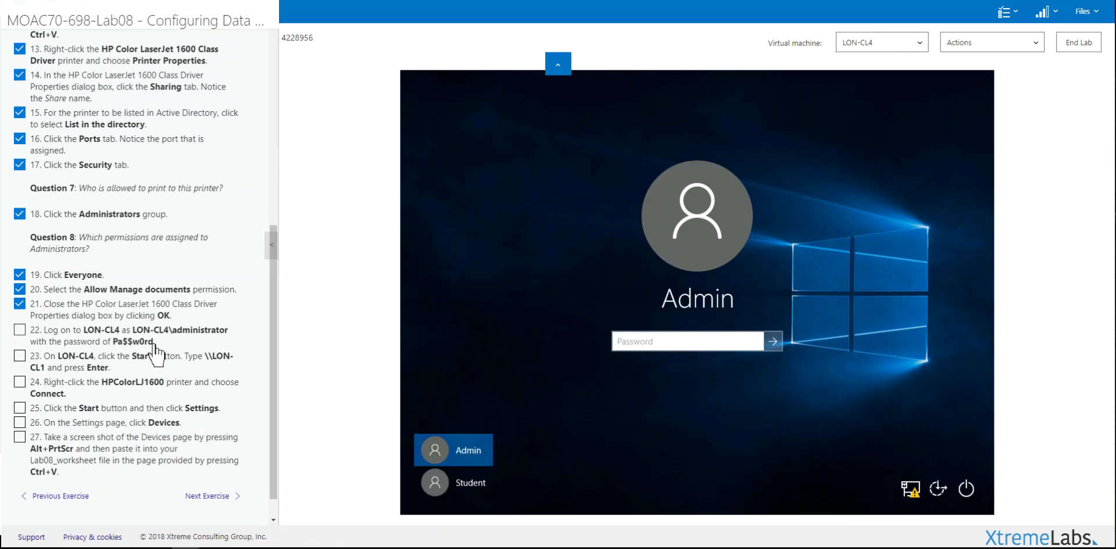
drag(153, 344, 122, 346)
click(658, 349)
key(ctrl+v)
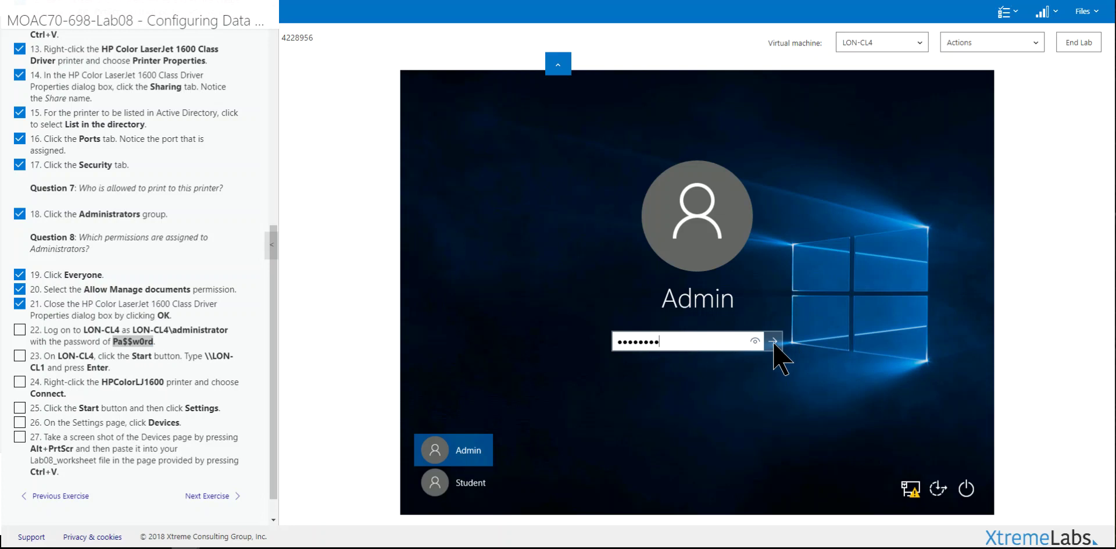
click(773, 341)
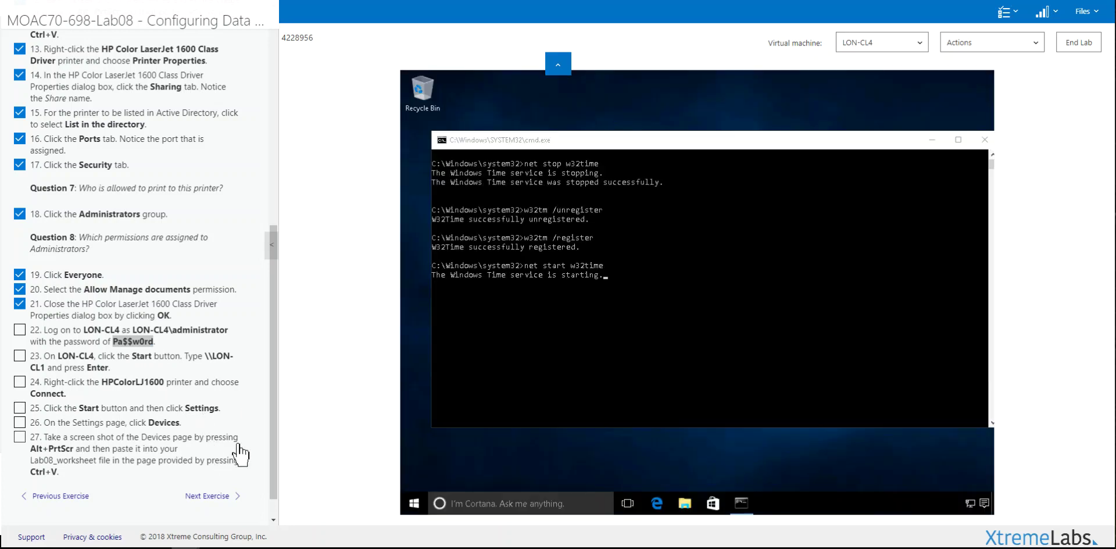
Enter \\LON-CL1 in the Windows search box, remove the duplicated text, and run it.
click(208, 369)
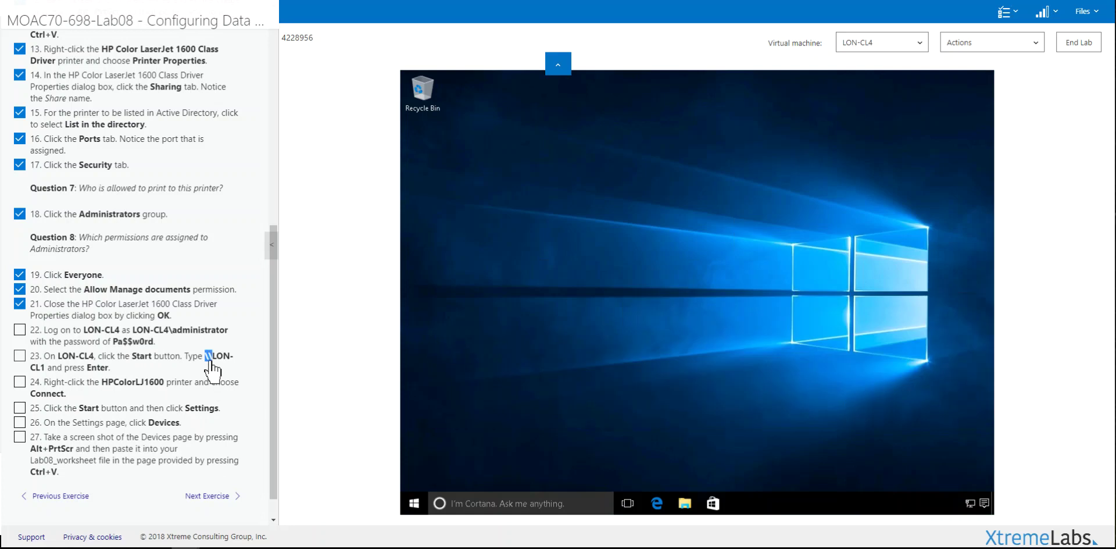
drag(206, 356, 49, 374)
click(482, 505)
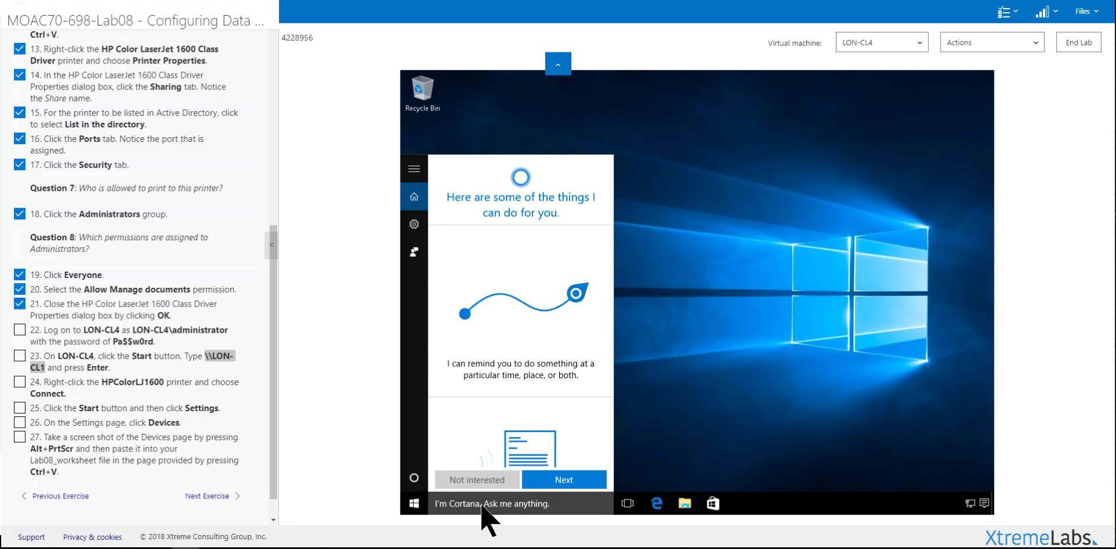
click(525, 501)
click(216, 357)
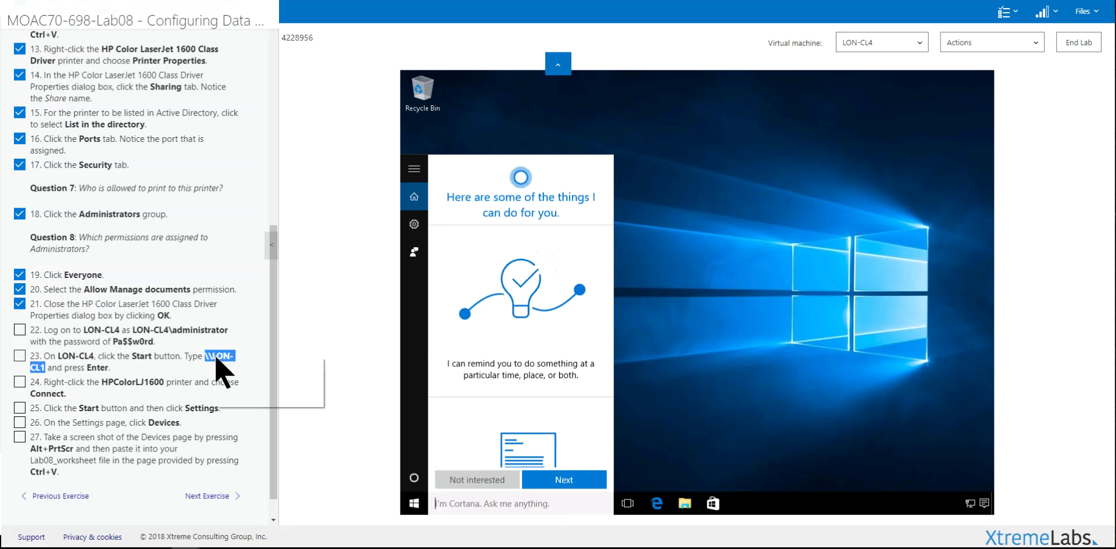
click(471, 506)
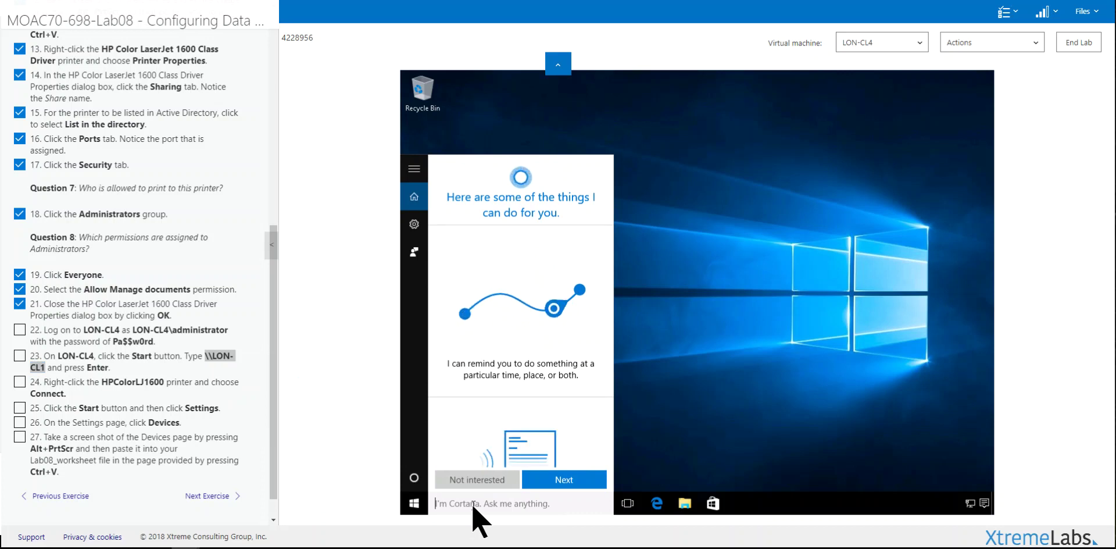
text(\LON-CL1)
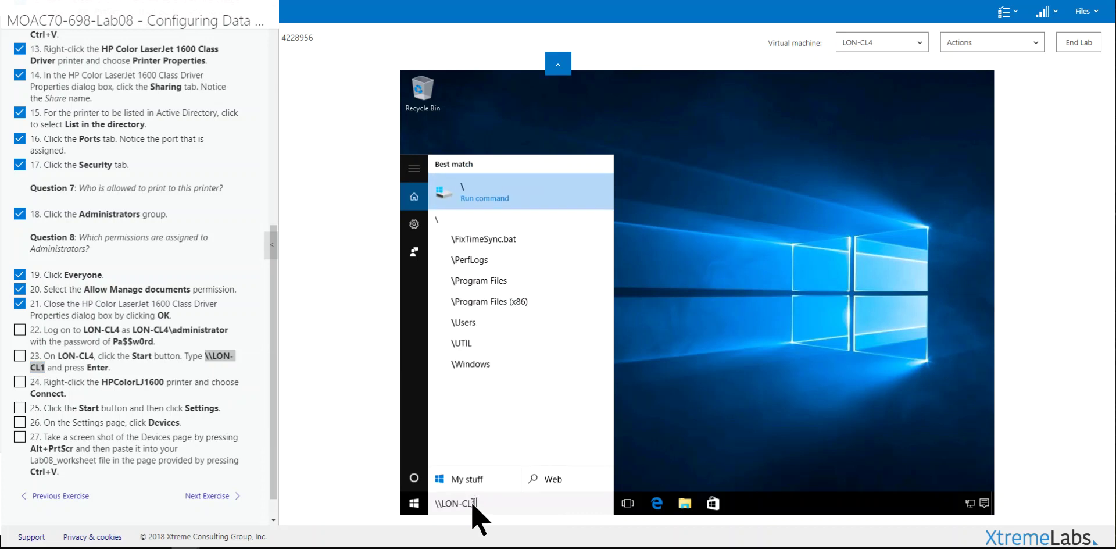
click(472, 505)
text(\LON-CL11)
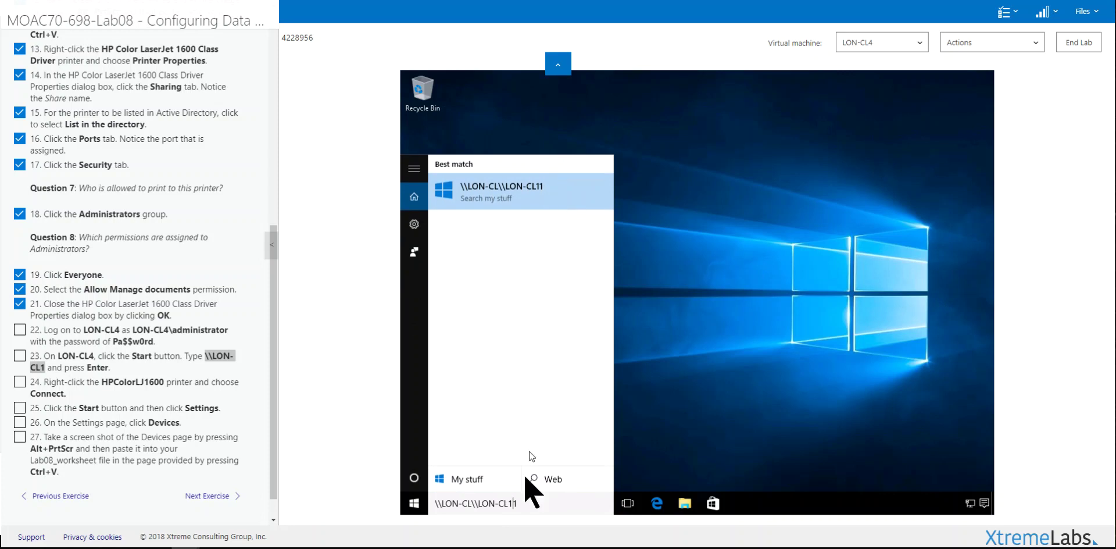
drag(521, 506, 477, 508)
key(BackSpace)
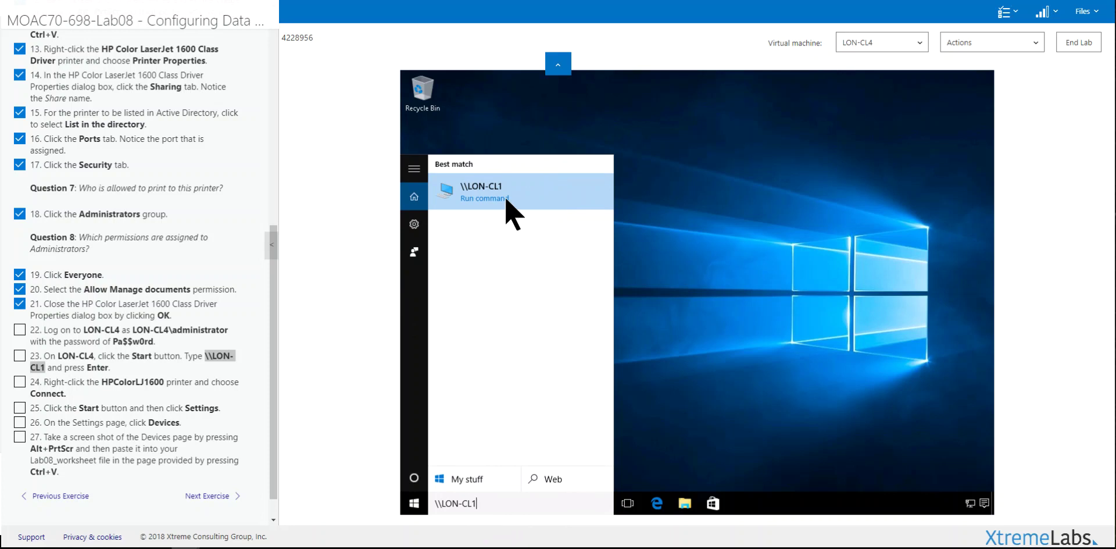
key(Return)
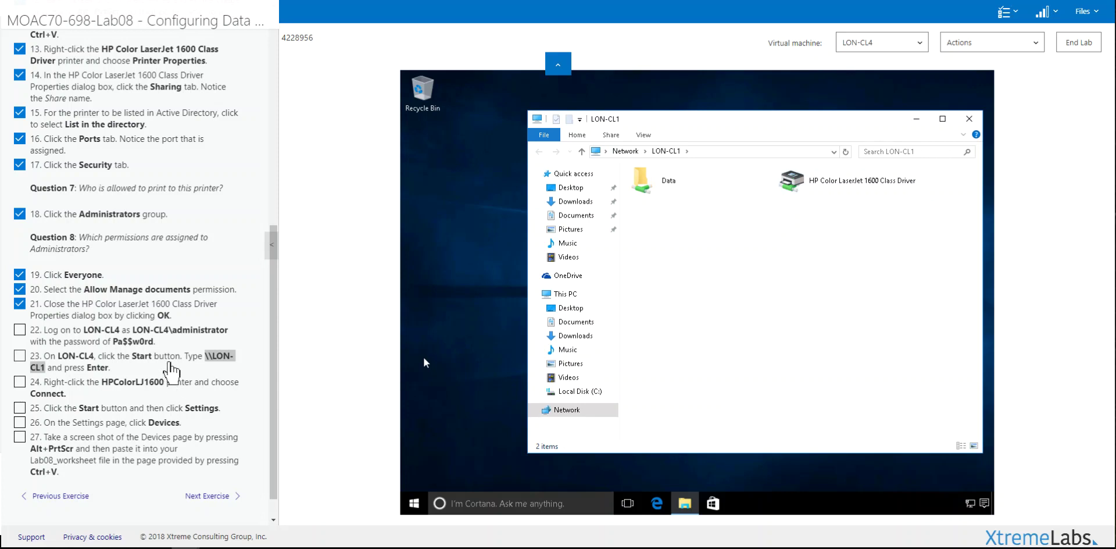
Connect LON-CL4 to the shared HP Color LaserJet 1600 and tick lab steps 22–25.
click(169, 362)
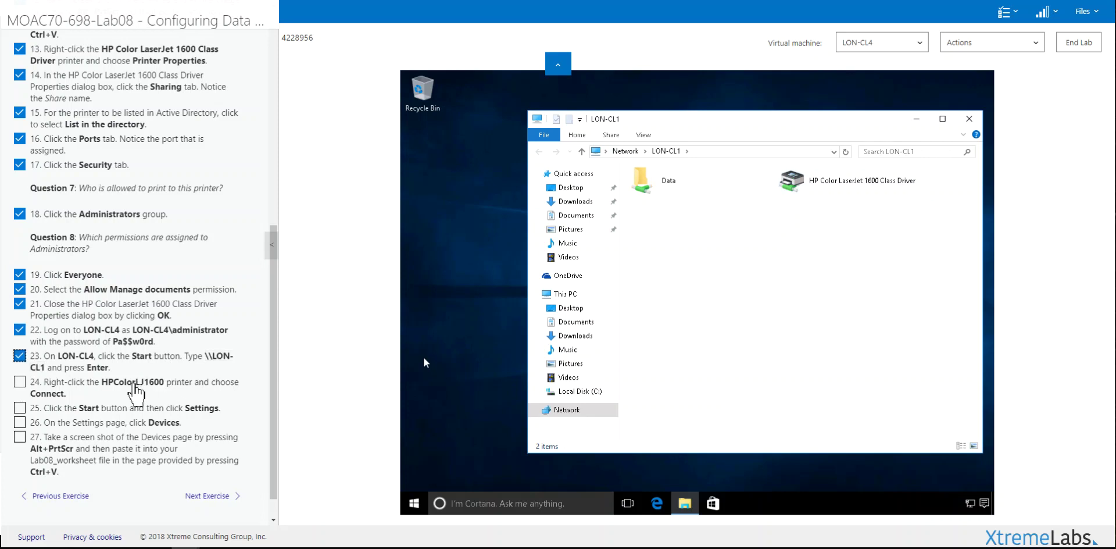
right_click(835, 185)
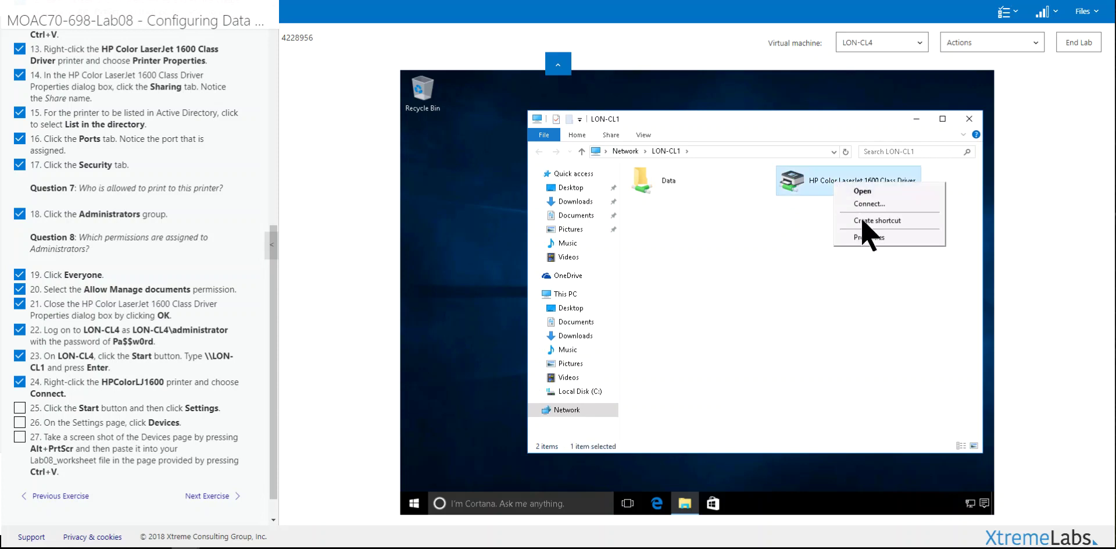
click(869, 204)
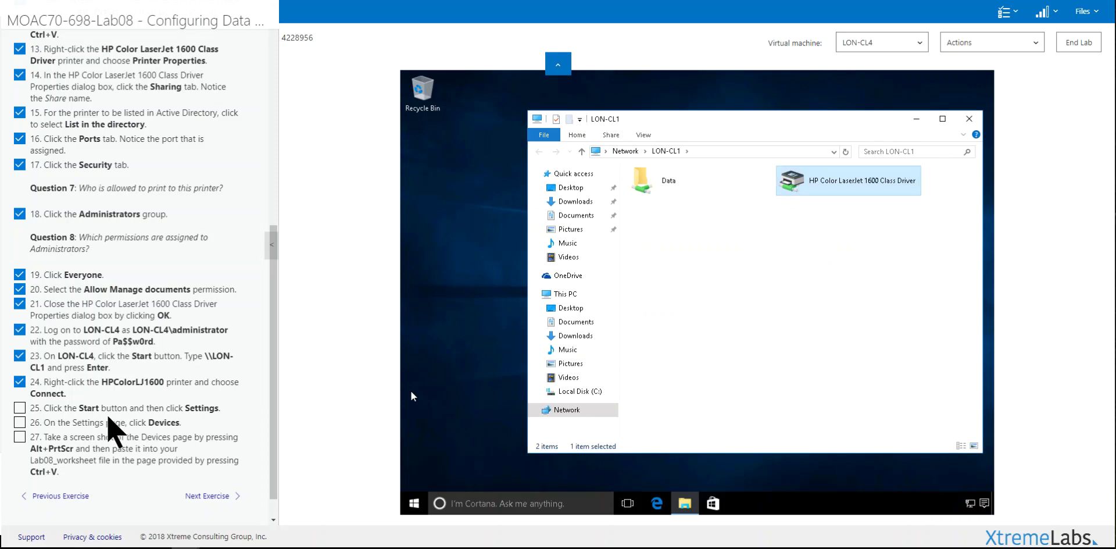
click(93, 410)
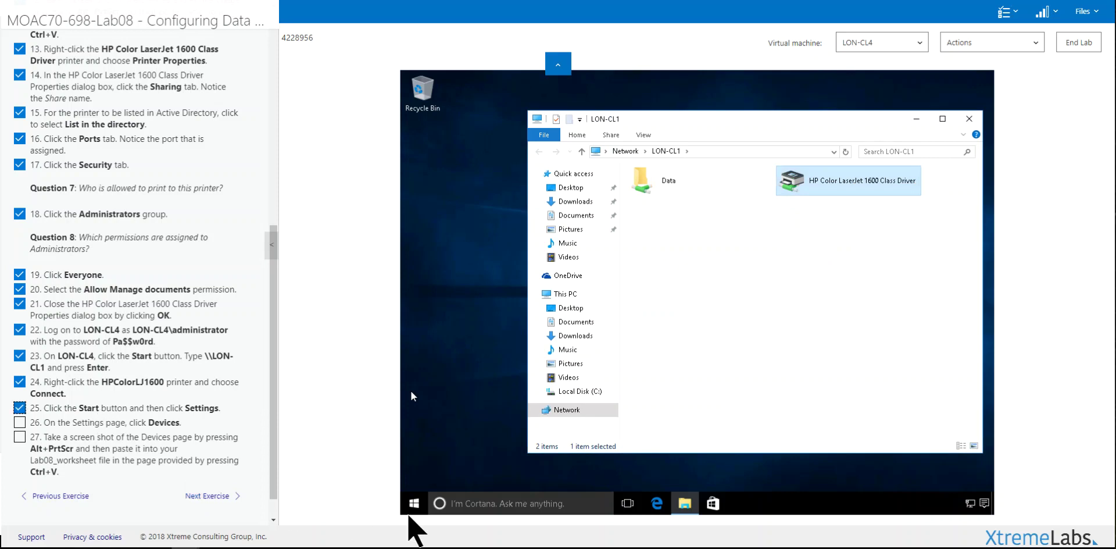
Verify the printer in Settings > Devices, then close Settings and File Explorer.
click(416, 505)
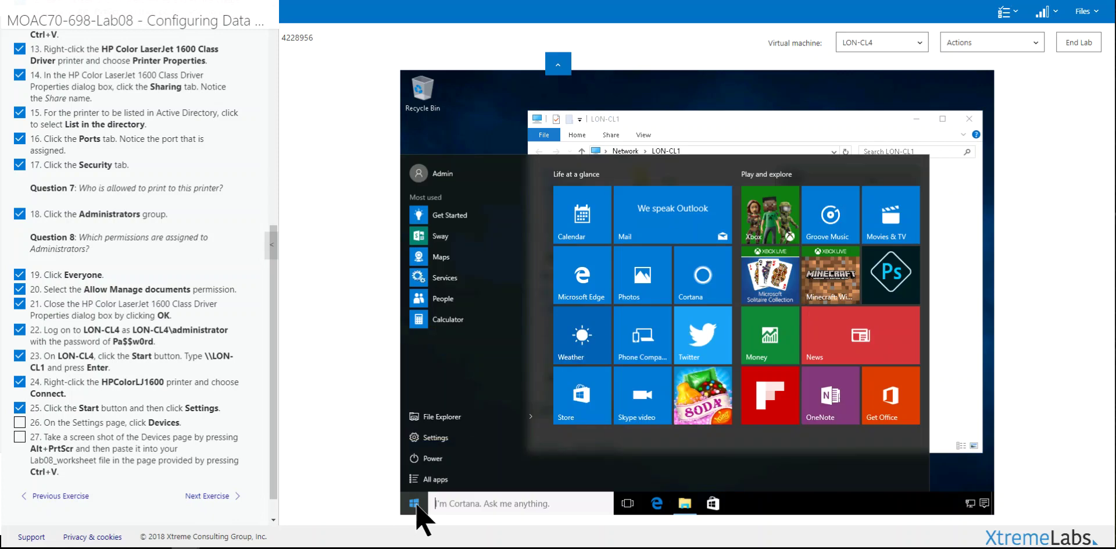
click(430, 438)
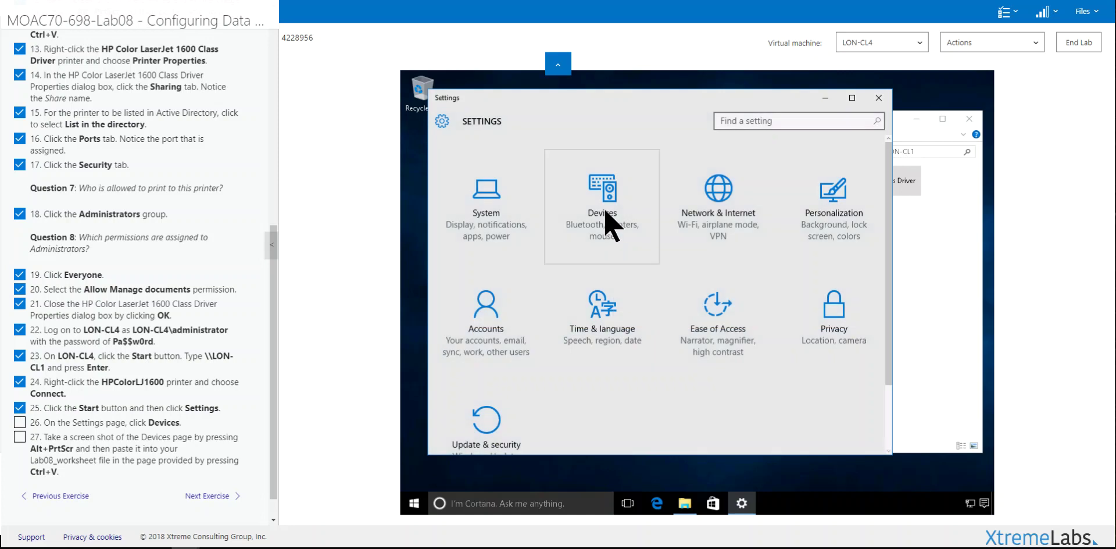
click(606, 214)
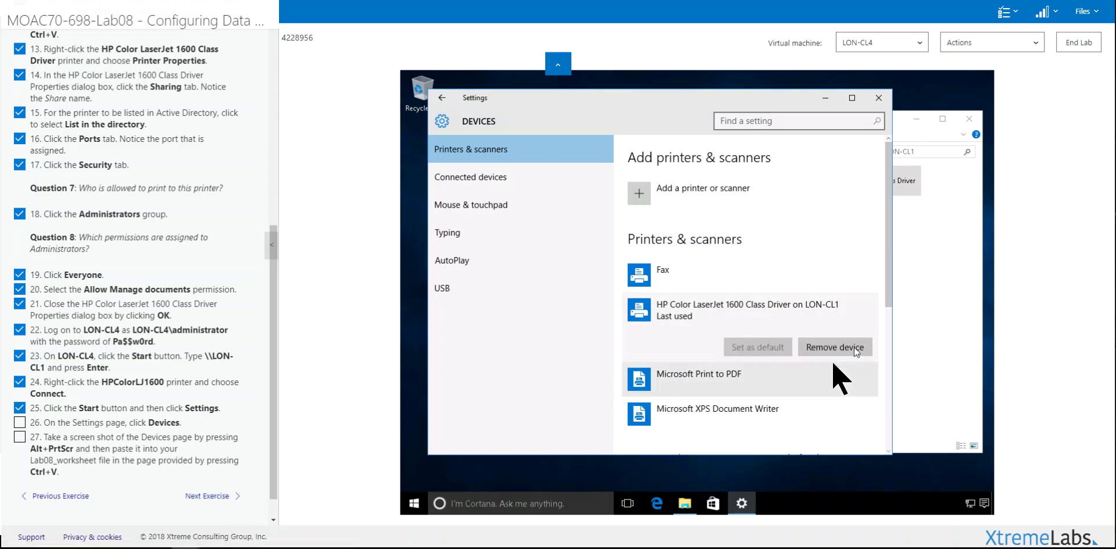
click(877, 99)
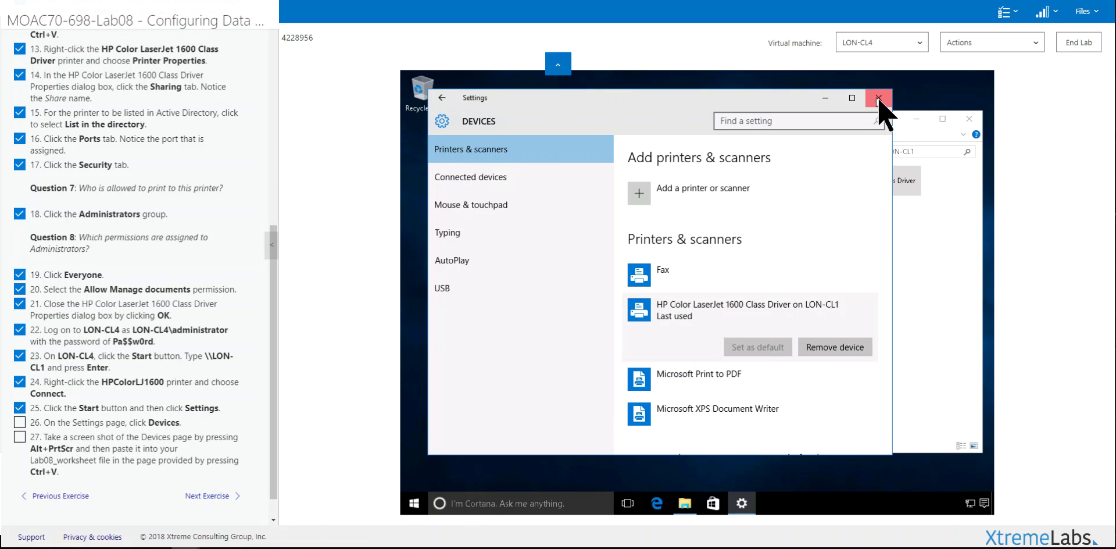
click(966, 120)
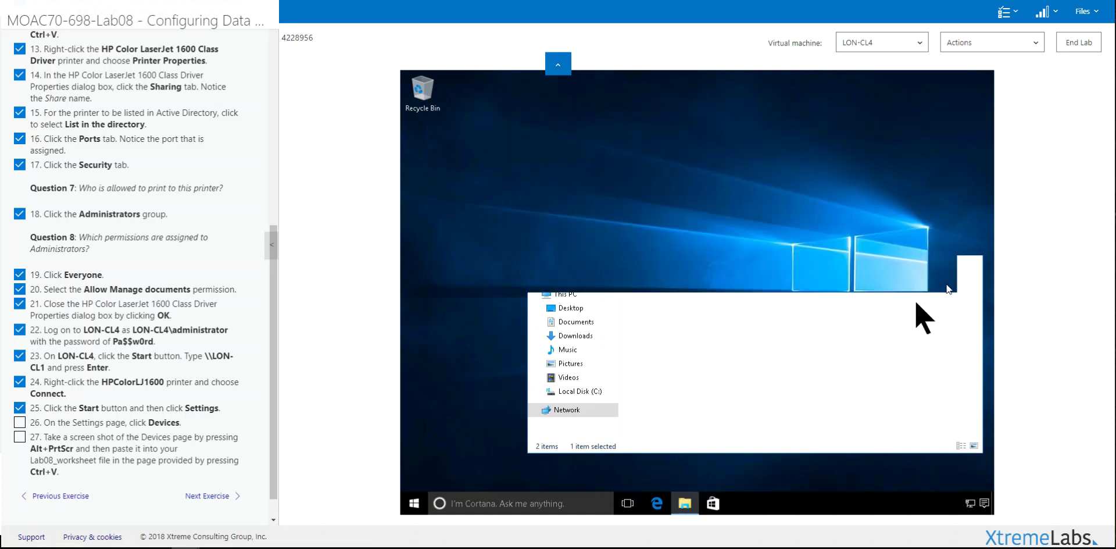